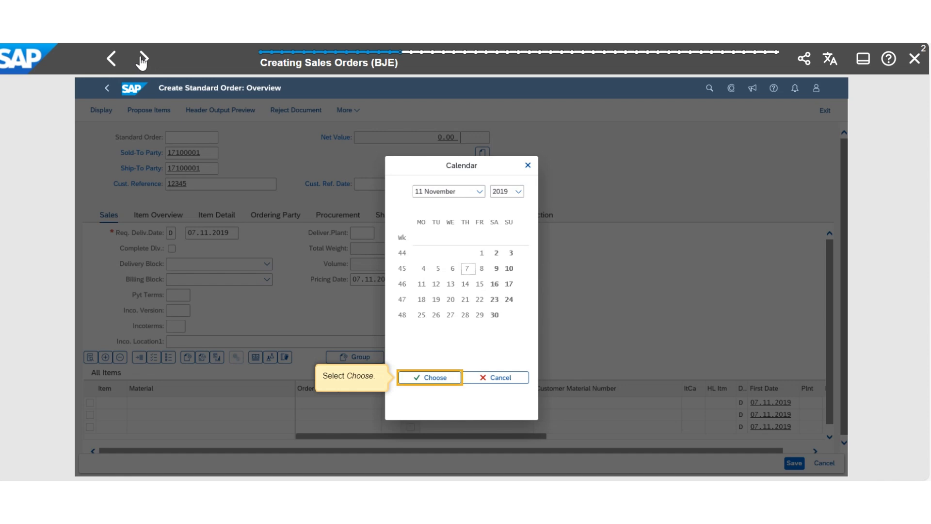
# Step: Advance the Creating Sales Orders (BJE) tutorial through the customer reference date and the requested delivery date of December 7, 2019
pyautogui.click(142, 60)
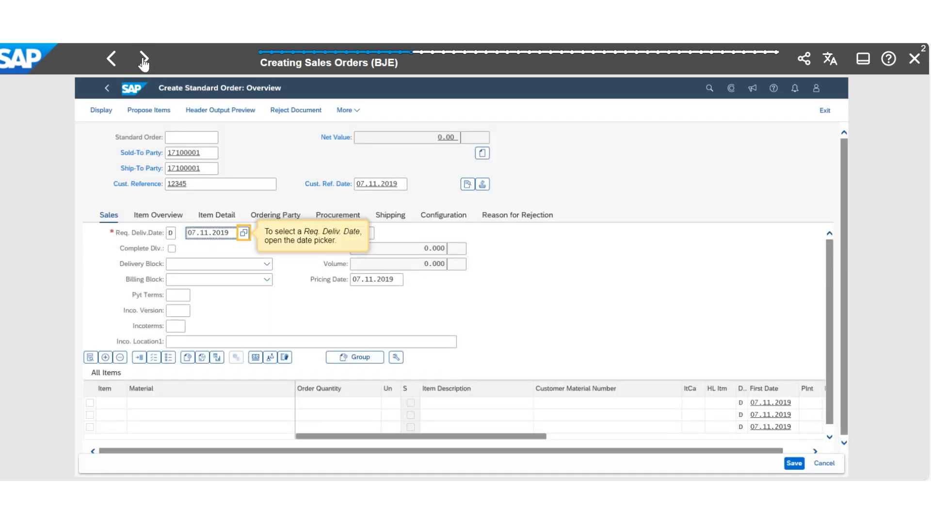
pyautogui.click(143, 60)
pyautogui.click(144, 59)
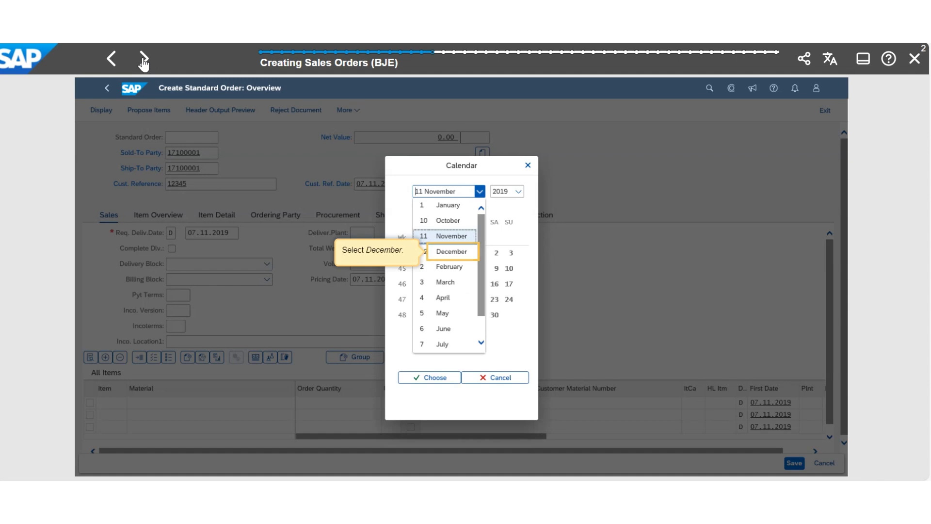
pyautogui.click(143, 59)
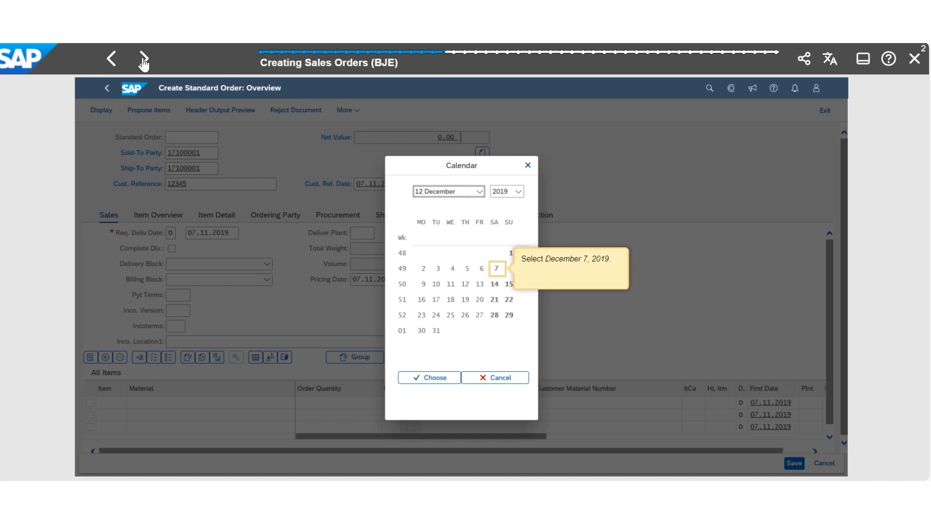
pyautogui.click(144, 60)
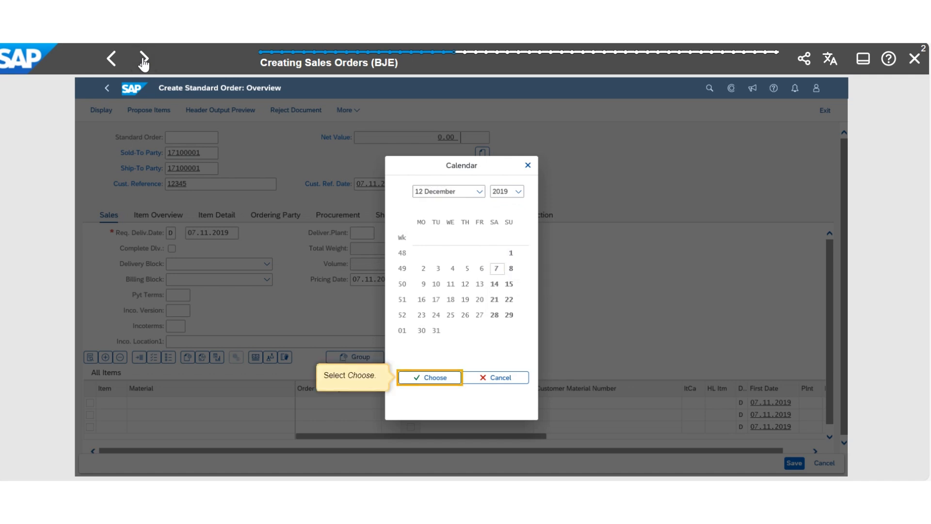
pyautogui.click(143, 59)
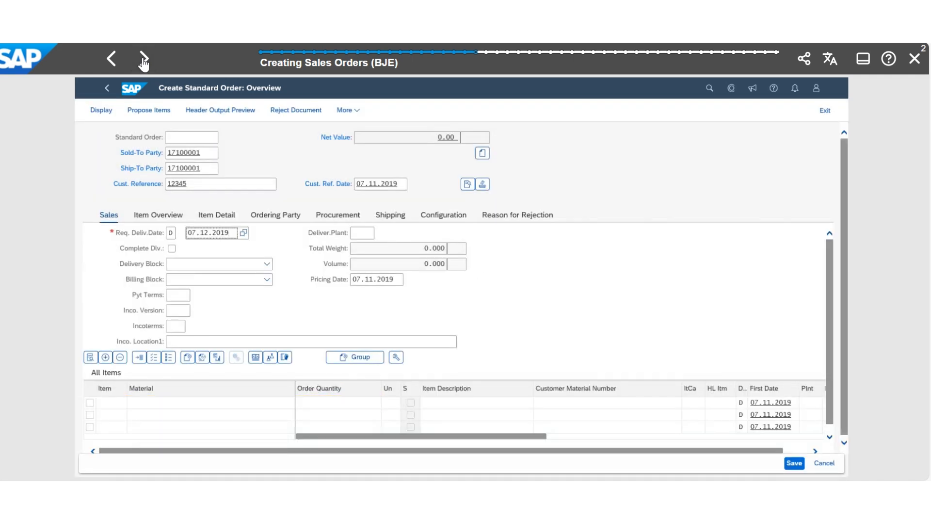
# Step: Advance the tutorial through the FG227 item entry and the selection of line item 10 to its billing plan's date picker
pyautogui.click(143, 59)
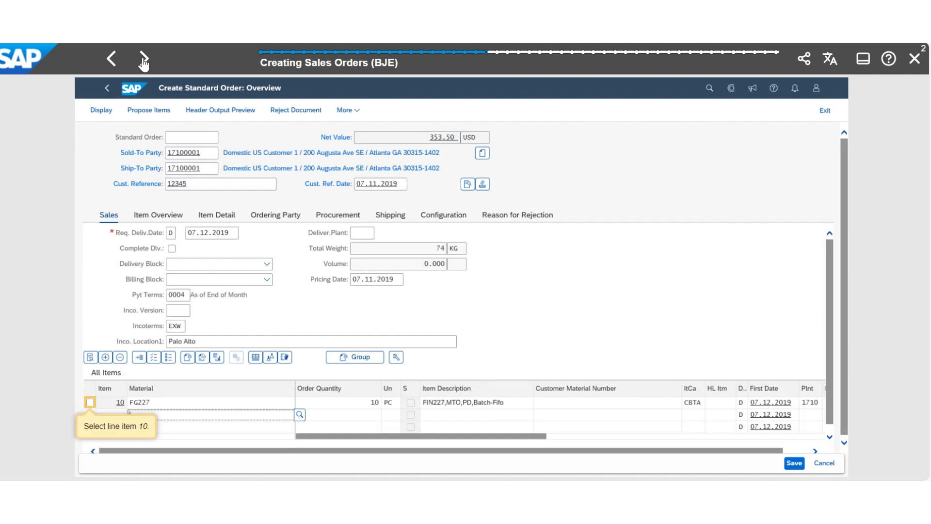
pyautogui.click(144, 60)
pyautogui.click(144, 60)
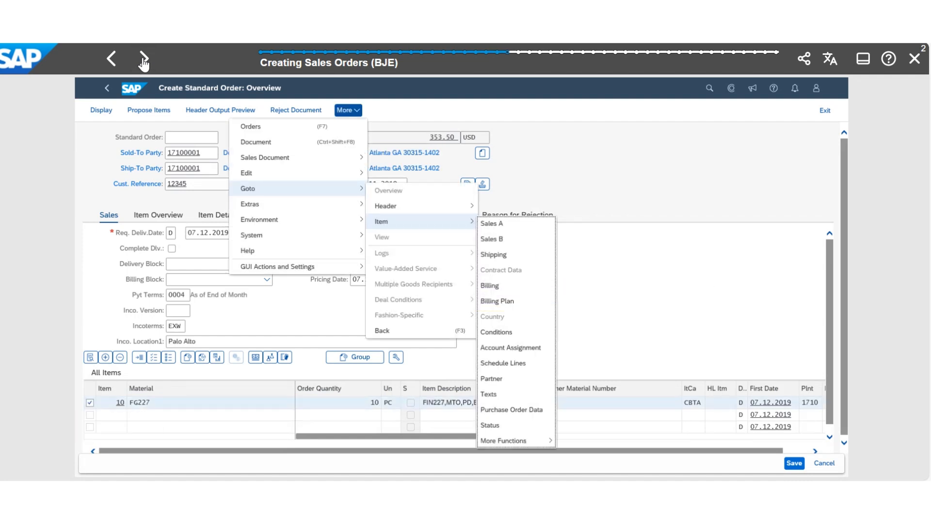
pyautogui.click(144, 60)
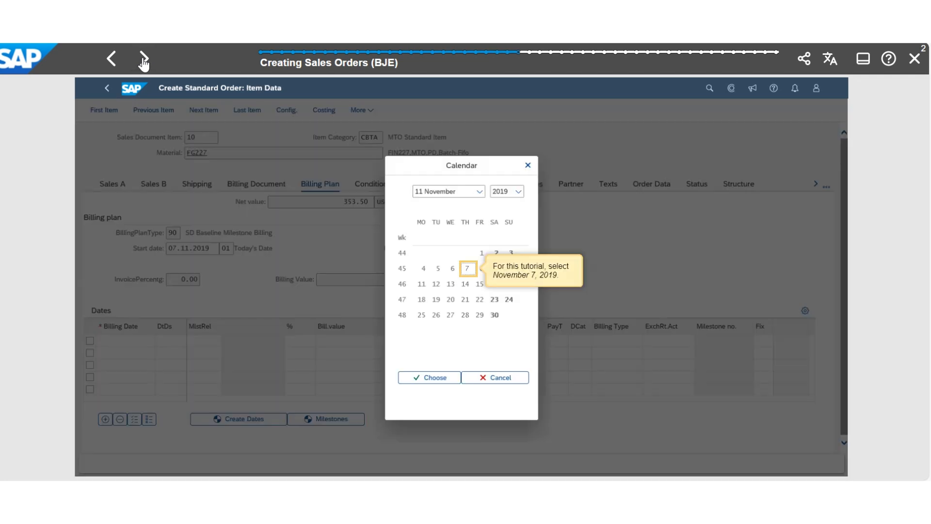
# Step: Advance through the first billing plan line with date November 7, 2019, DtDs Y009, bill value 10, DCat 03 and the block removed
pyautogui.click(143, 60)
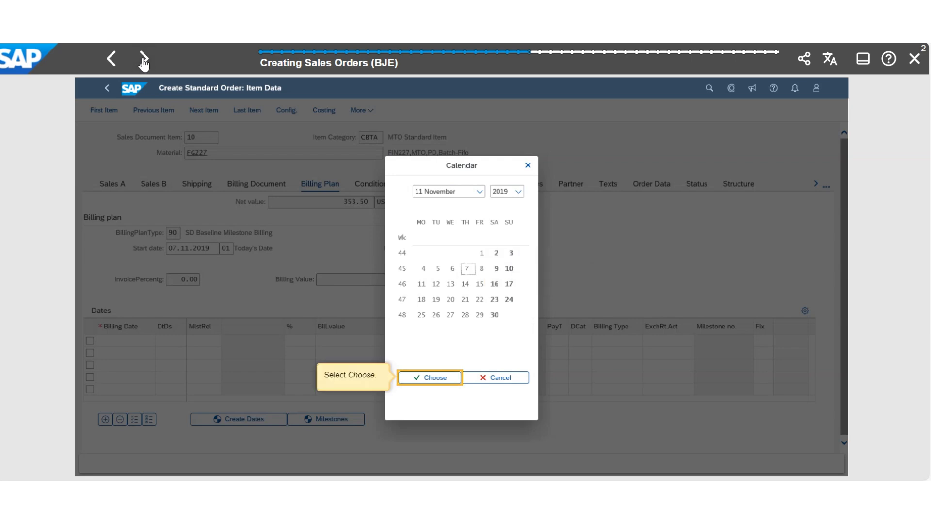
pyautogui.click(143, 59)
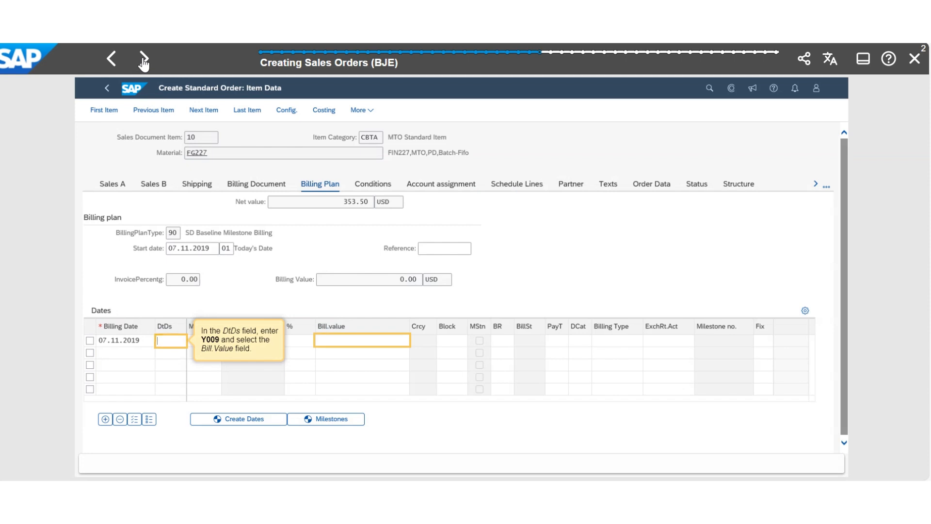
pyautogui.click(144, 59)
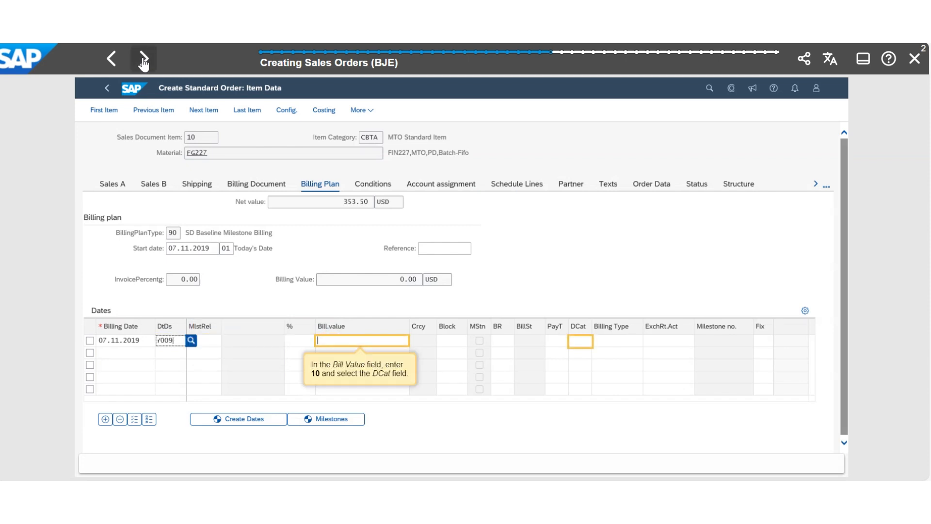
pyautogui.click(143, 59)
pyautogui.click(144, 60)
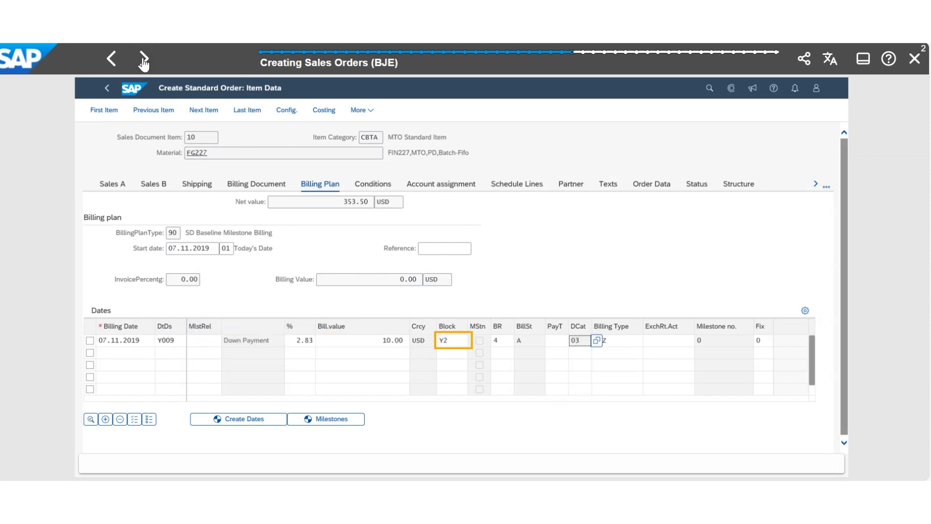
pyautogui.click(144, 60)
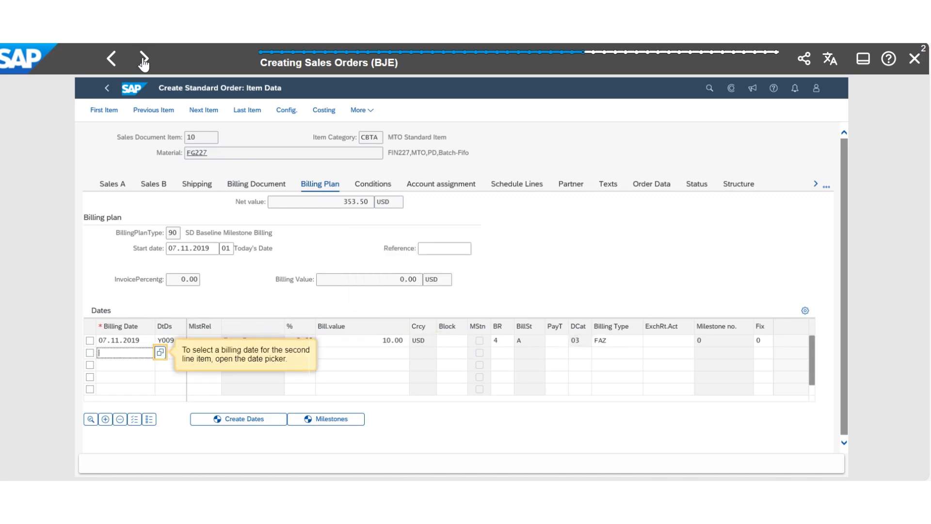
# Step: Advance through the second billing plan line with date December 7, 2019, DtDs Y008 and DCat 02
pyautogui.click(144, 59)
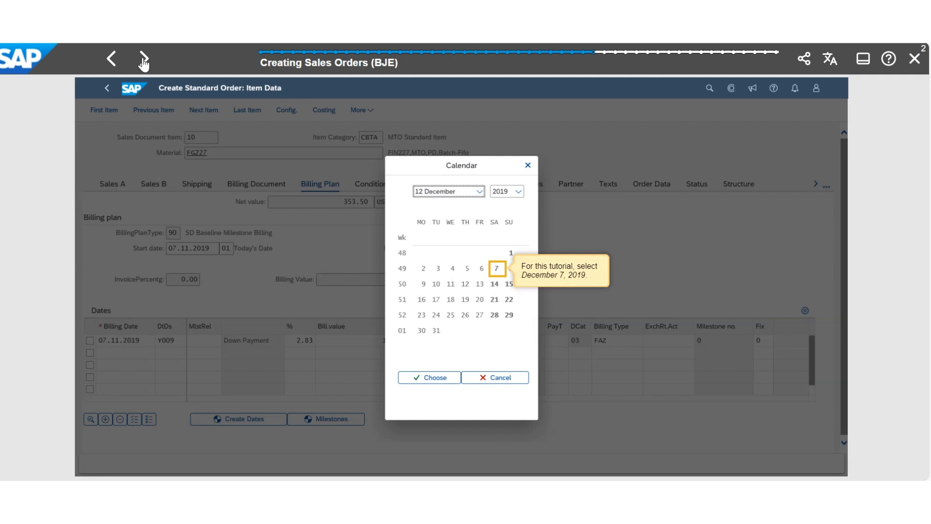
pyautogui.click(143, 60)
pyautogui.click(143, 59)
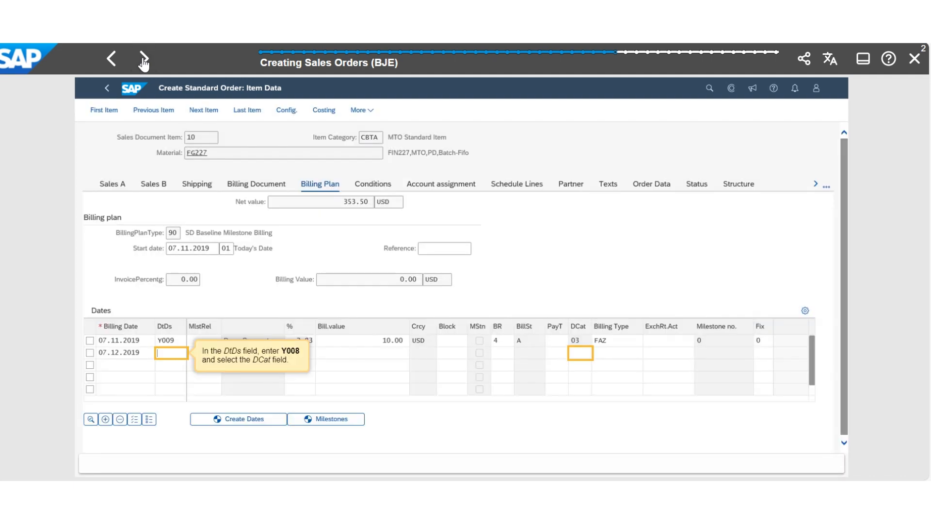
pyautogui.click(144, 59)
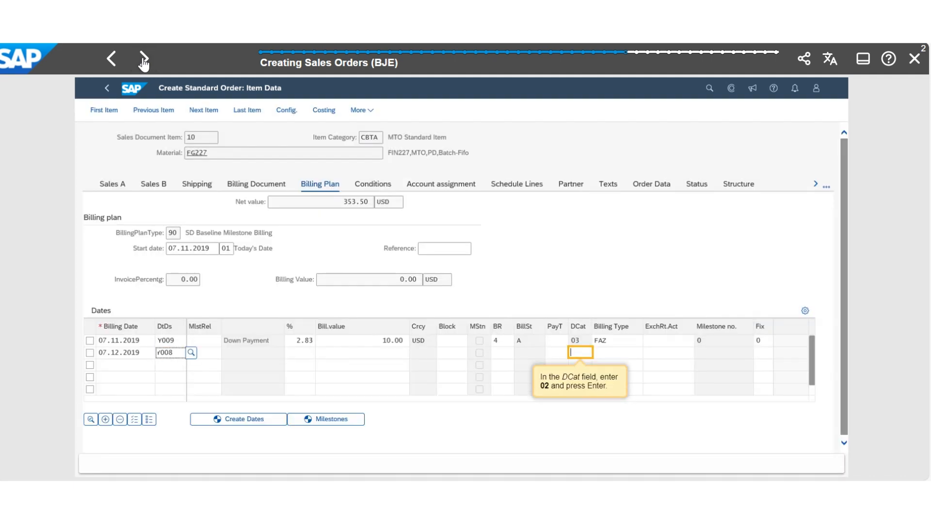
pyautogui.click(144, 59)
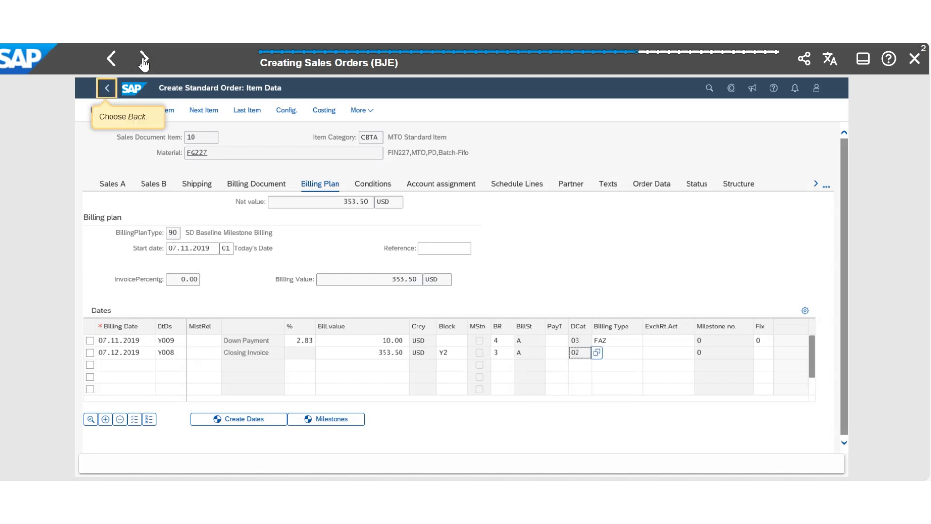
# Step: Advance the tutorial through saving the standard order from its overview and returning to the launchpad
pyautogui.click(143, 60)
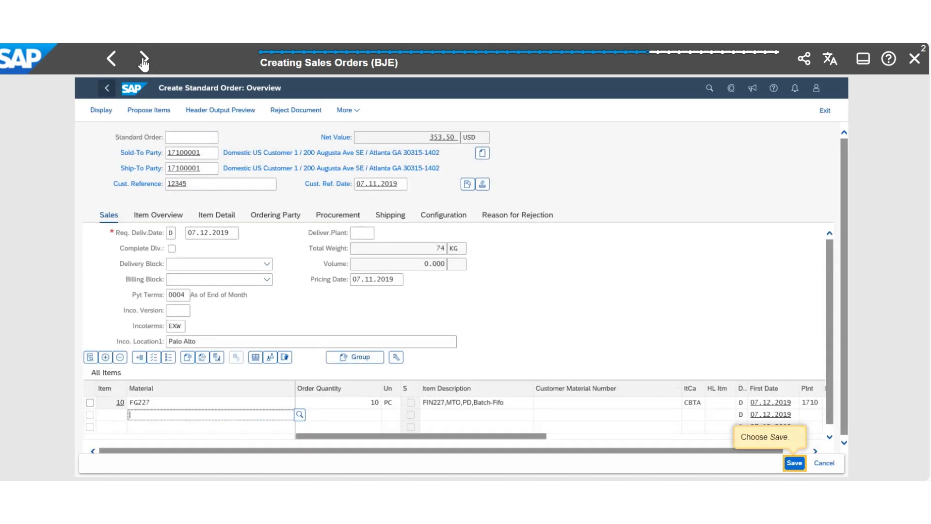
pyautogui.click(144, 59)
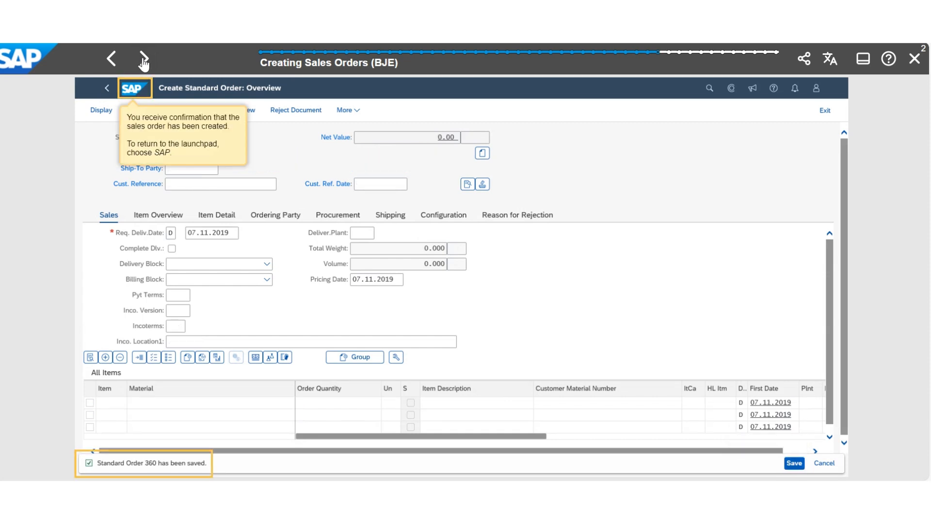
pyautogui.click(144, 60)
pyautogui.click(143, 59)
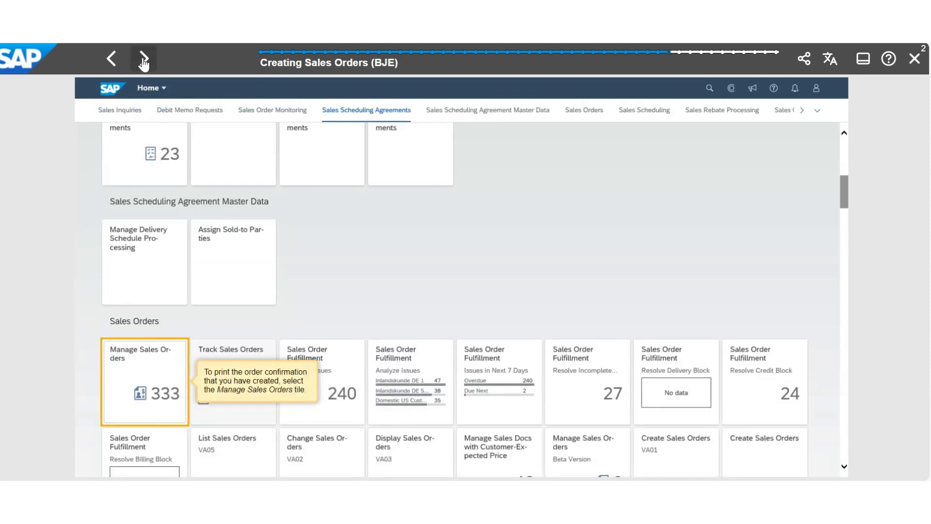
# Step: Advance through displaying the created sales order from Manage Sales Orders with VA03 and previewing its order confirmation output
pyautogui.click(143, 59)
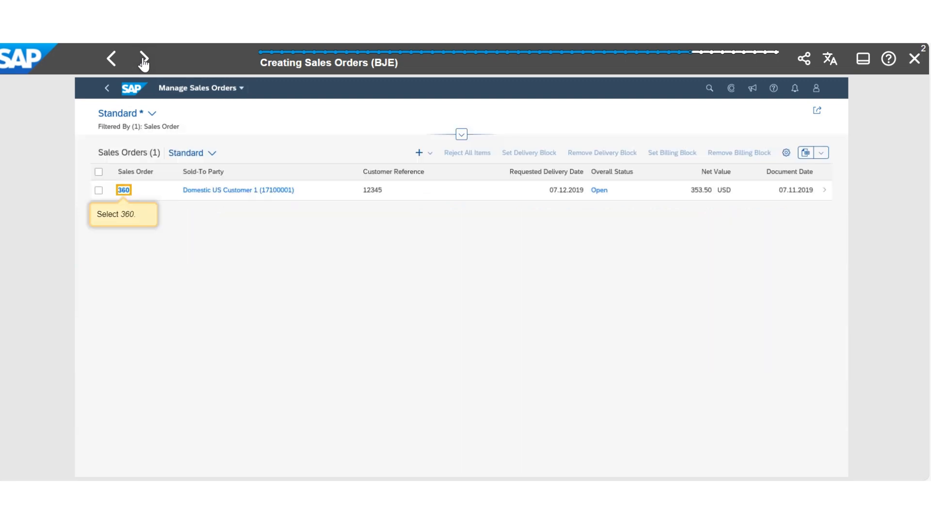
pyautogui.click(144, 60)
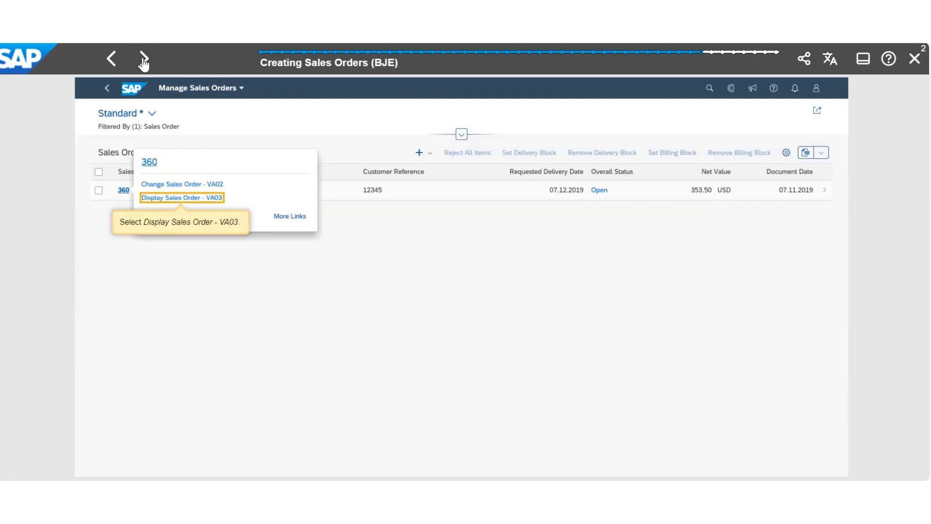
pyautogui.click(144, 59)
pyautogui.click(144, 59)
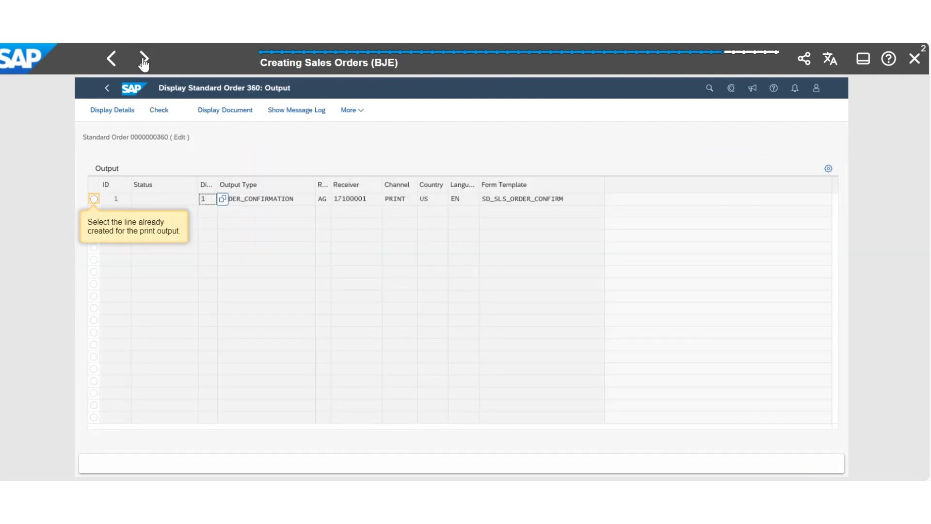
pyautogui.click(144, 60)
pyautogui.click(143, 59)
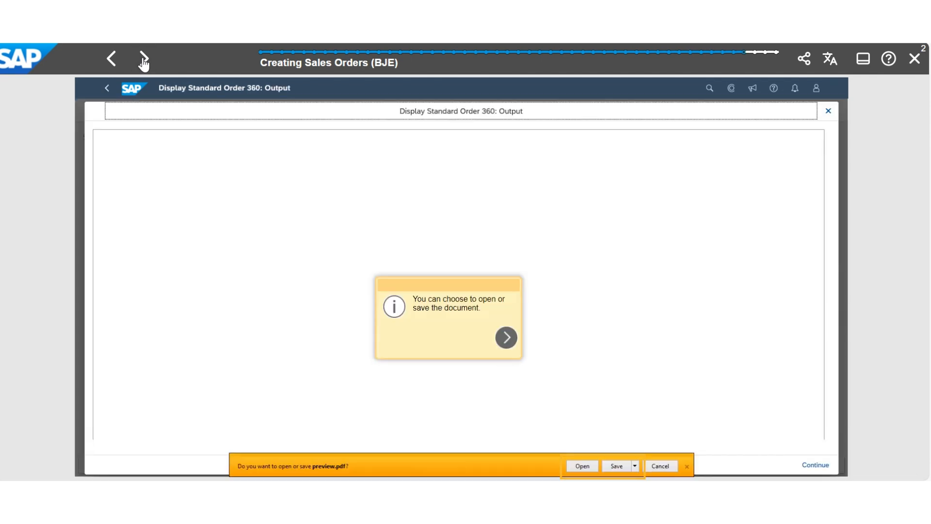
pyautogui.click(144, 60)
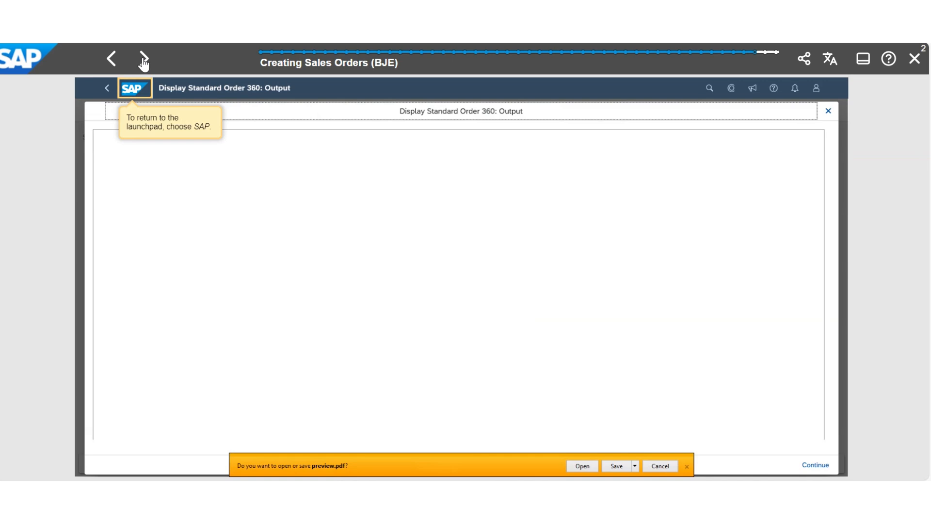
# Step: Finish the Creating Sales Orders (BJE) tutorial and close it to return to the Make-to-Order Production tutorial list
pyautogui.click(143, 60)
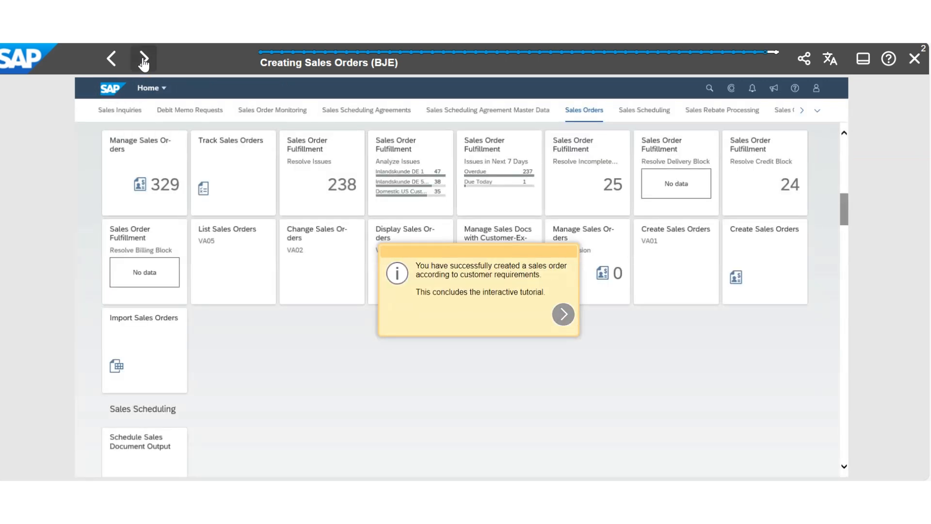
pyautogui.click(144, 59)
pyautogui.click(914, 58)
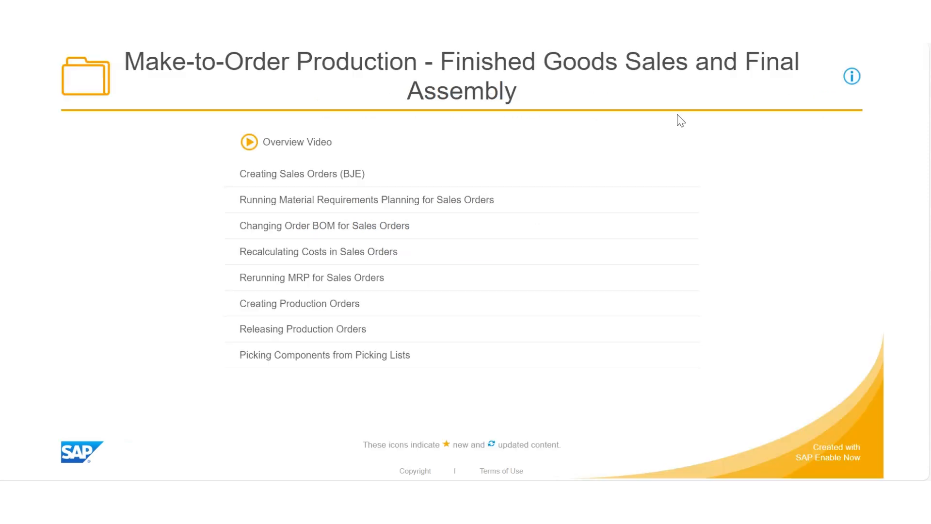
# Step: Open the Running Material Requirements Planning for Sales Orders tutorial and advance it into the Monitor Material Coverage - Net and Individual Segments app
pyautogui.click(363, 205)
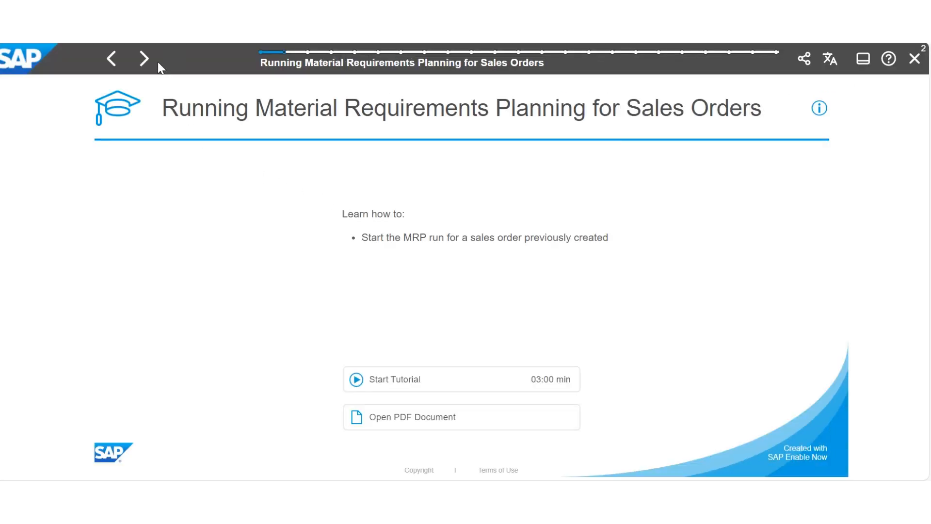
pyautogui.click(145, 59)
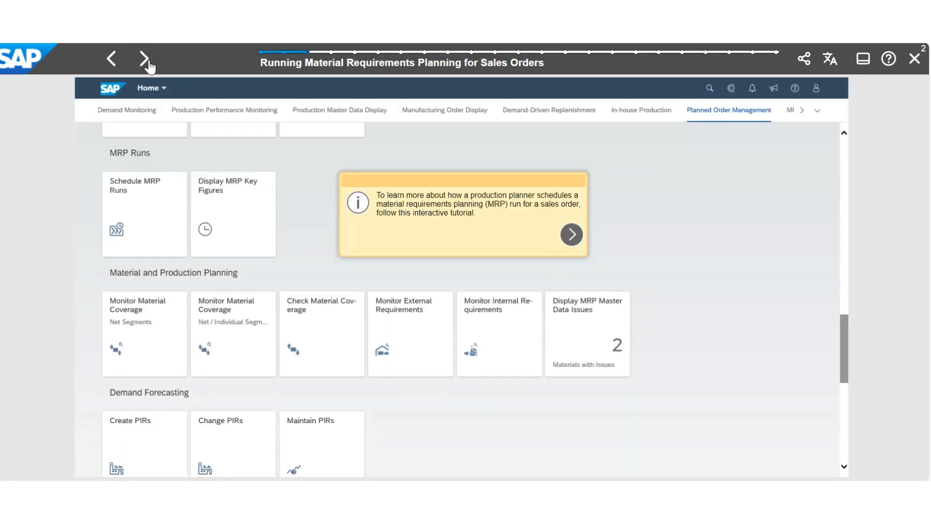
pyautogui.click(145, 60)
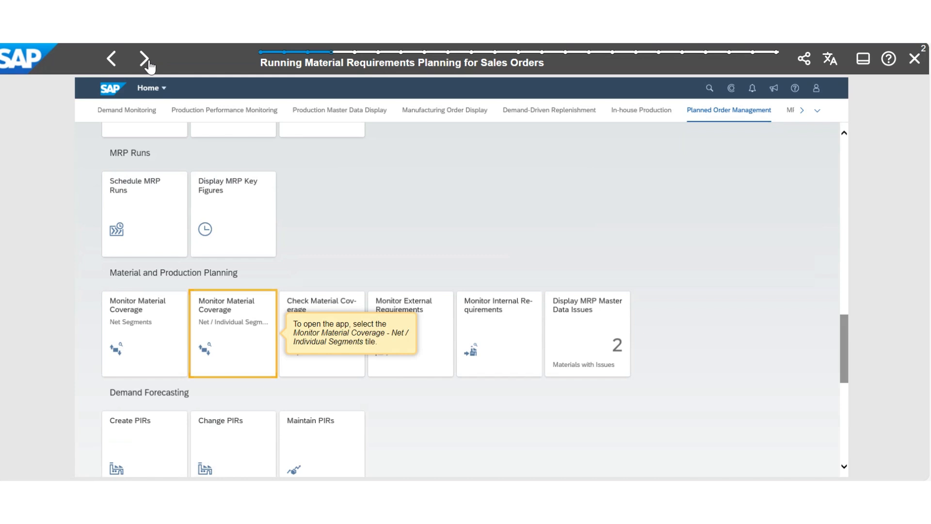
pyautogui.click(145, 60)
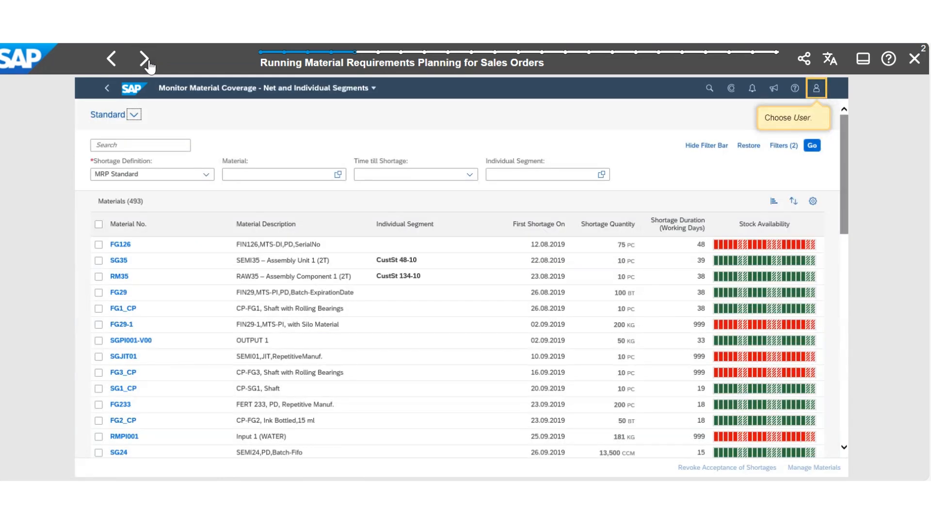
# Step: Advance the tutorial through limiting the MRP area of responsibility to Plant 1 US (1710) with MRP Controller 001 and saving the settings
pyautogui.click(145, 60)
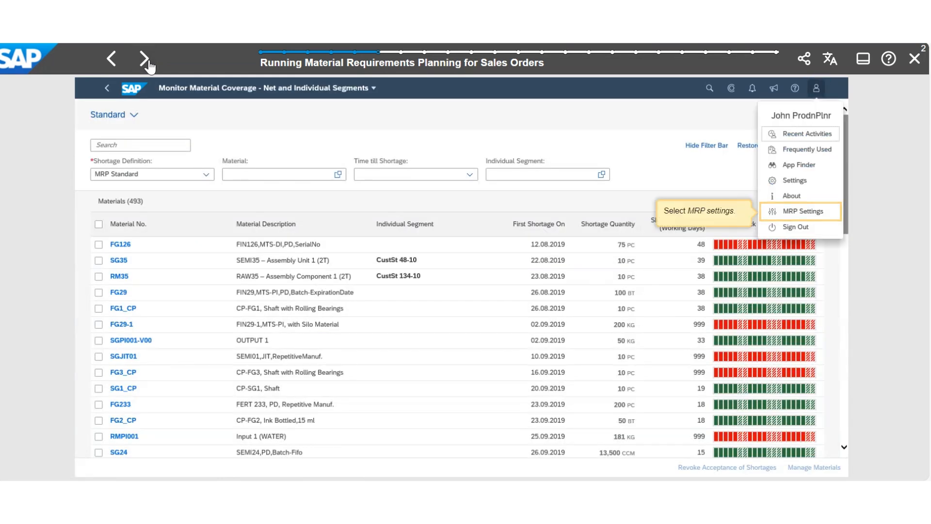
pyautogui.click(149, 63)
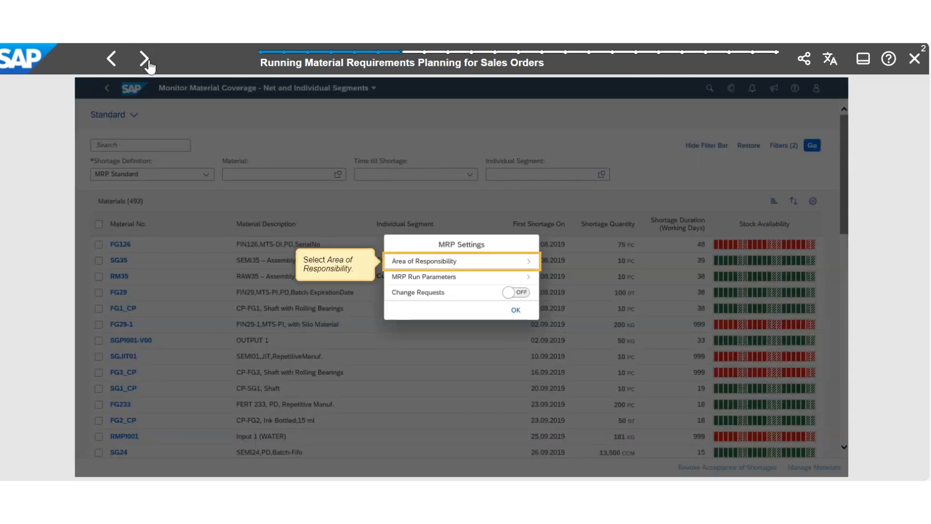
pyautogui.click(149, 63)
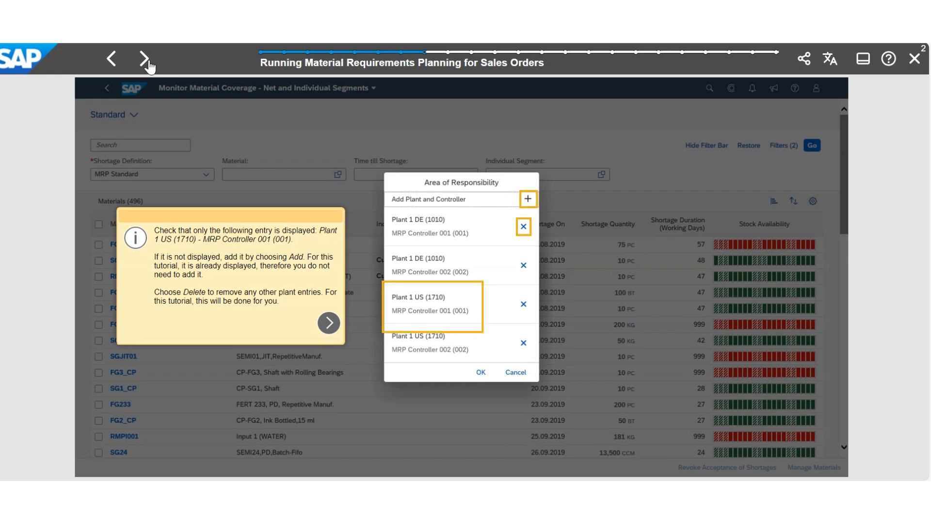
pyautogui.click(149, 63)
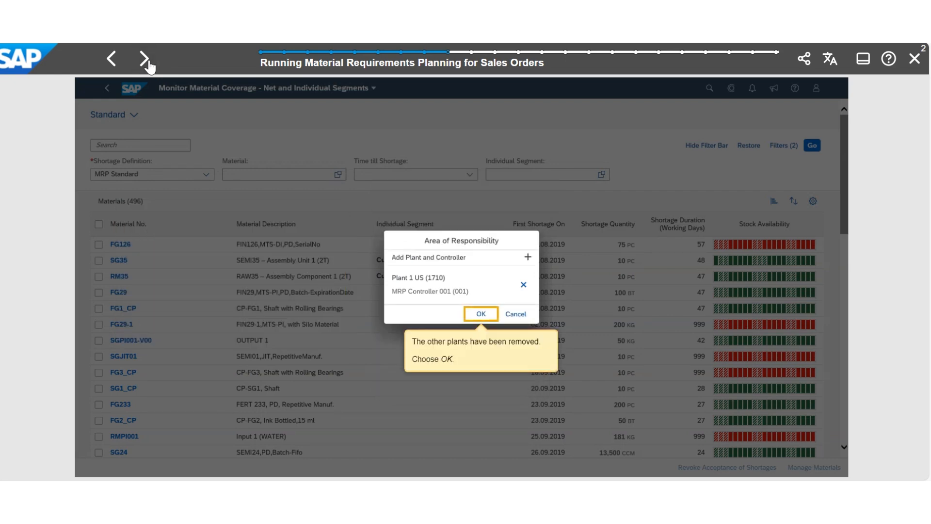
pyautogui.click(149, 63)
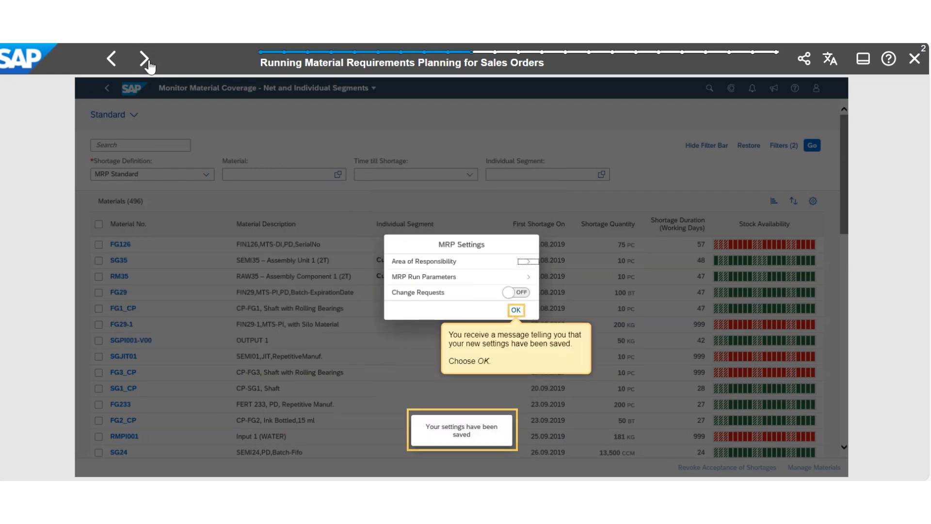
pyautogui.click(149, 63)
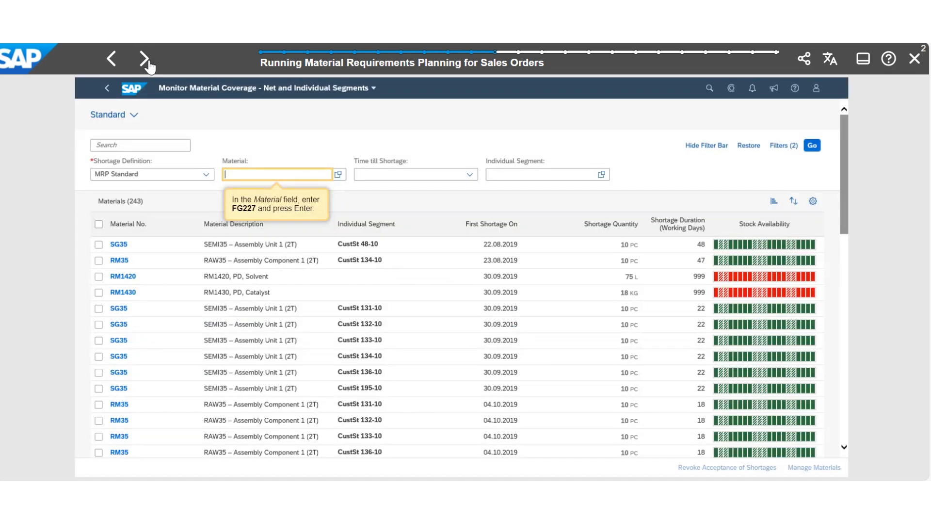
# Step: Advance through filtering material coverage by FG227 and starting an MRP run for the created sales order's line item
pyautogui.click(149, 63)
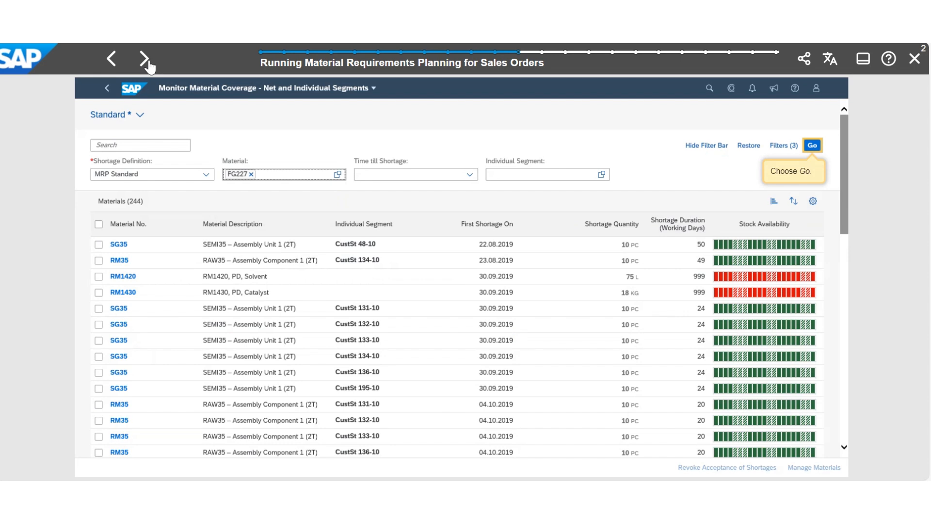
pyautogui.click(148, 63)
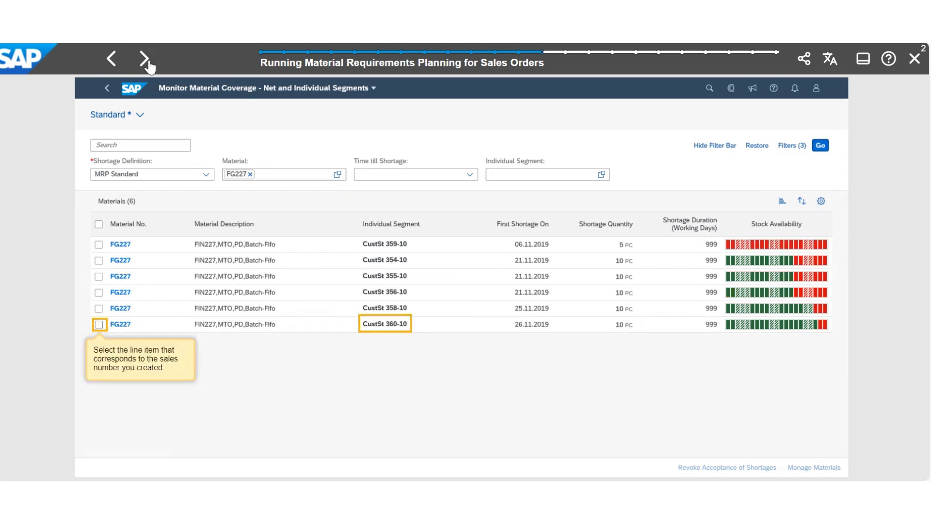
pyautogui.click(149, 63)
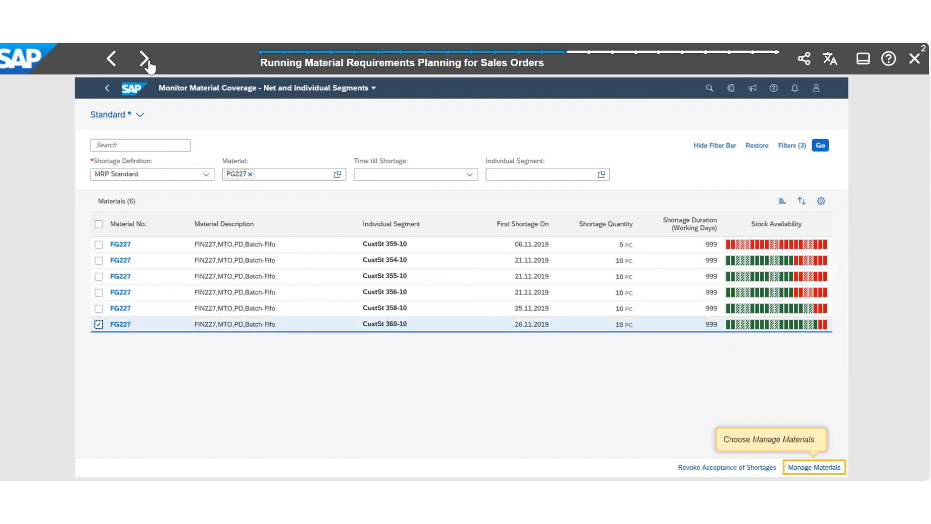
pyautogui.click(149, 63)
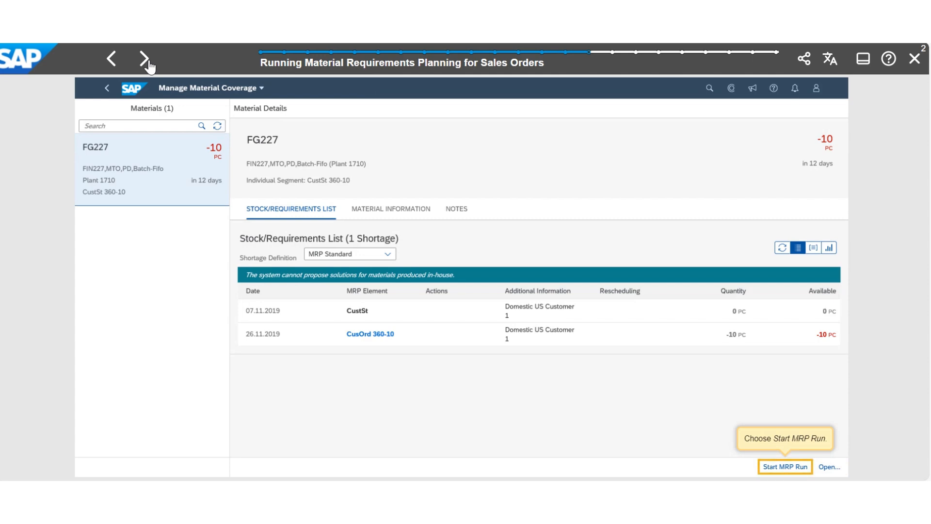
pyautogui.click(149, 63)
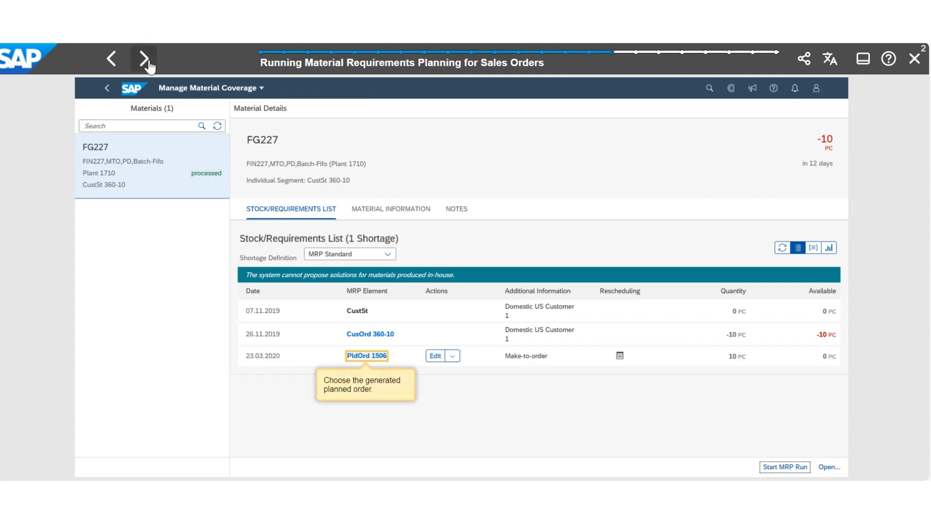
# Step: Advance through opening the generated planned order for FG227 and checking its components in the Component Overview
pyautogui.click(149, 63)
pyautogui.click(149, 63)
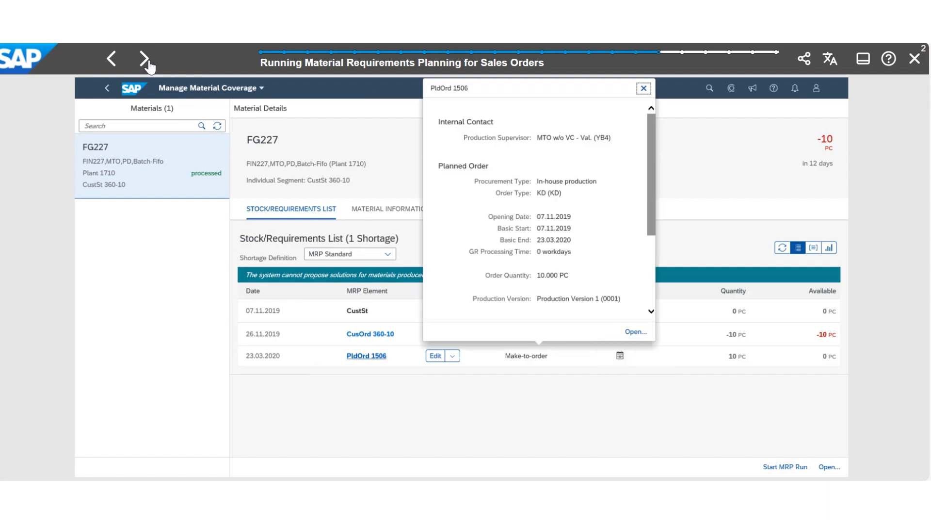
pyautogui.click(148, 63)
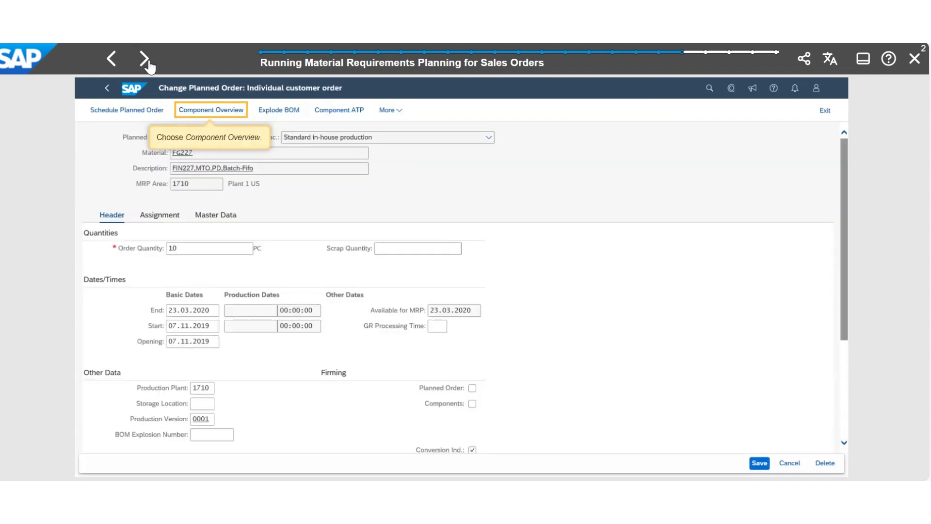
pyautogui.click(149, 63)
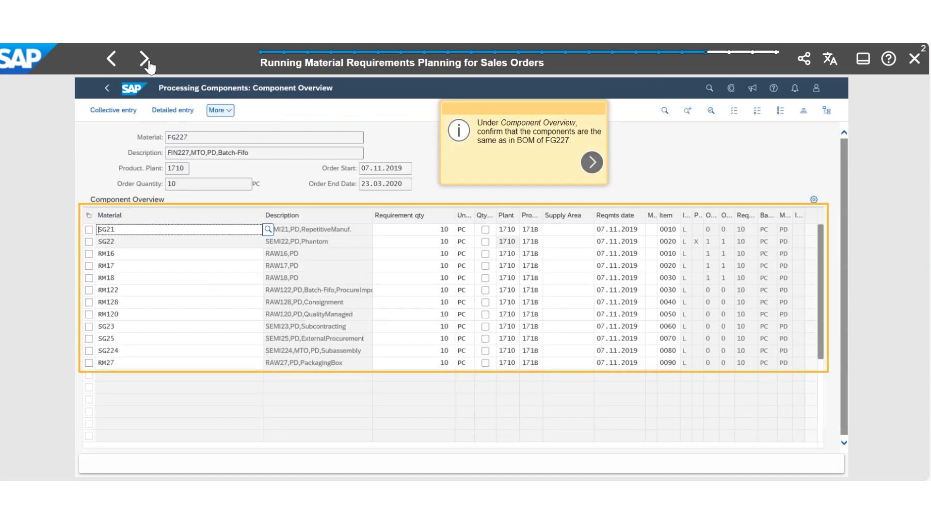
pyautogui.click(148, 63)
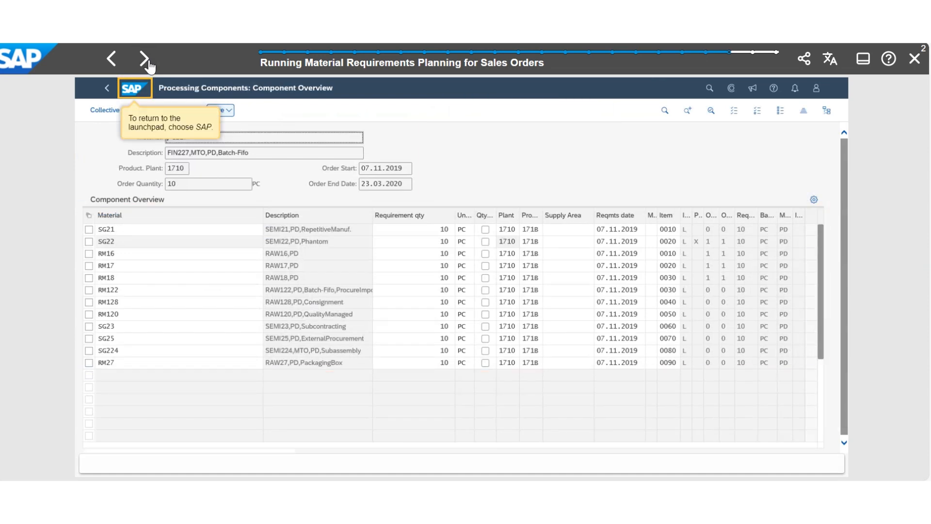
# Step: Finish the Running Material Requirements Planning for Sales Orders tutorial from the launchpad and close it to return to the tutorial list
pyautogui.click(148, 63)
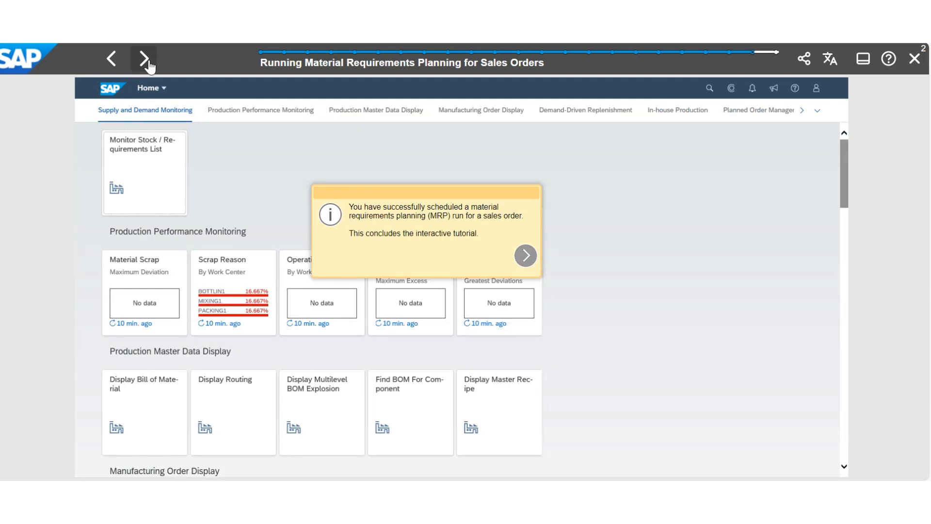
pyautogui.click(148, 63)
pyautogui.click(914, 59)
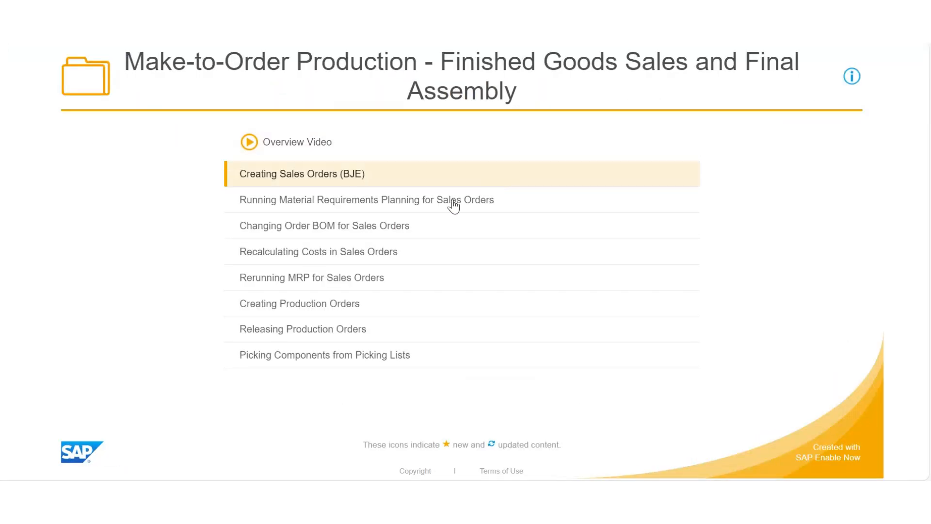
# Step: Open the Changing Order BOM for Sales Orders tutorial and advance it into the Manage Order Bill of Material app
pyautogui.click(378, 207)
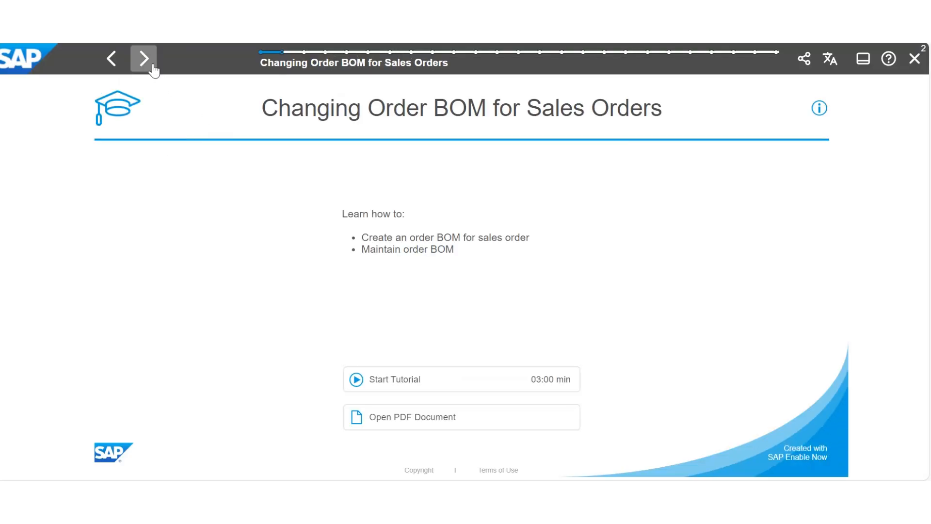
pyautogui.click(151, 67)
pyautogui.click(152, 67)
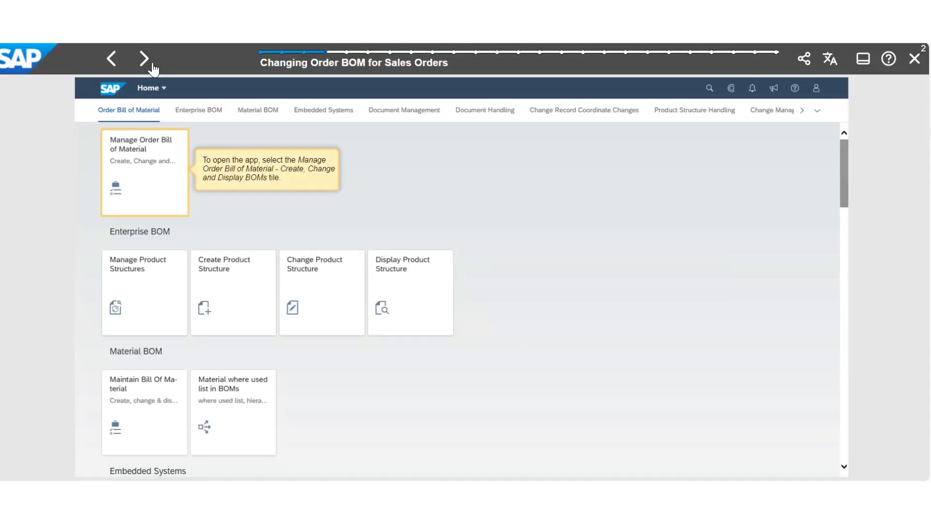
pyautogui.click(152, 67)
# Step: Advance through Copy Material BOM, selecting the BOM of material FG227 with plant 1710 and BOM usage Production
pyautogui.click(152, 68)
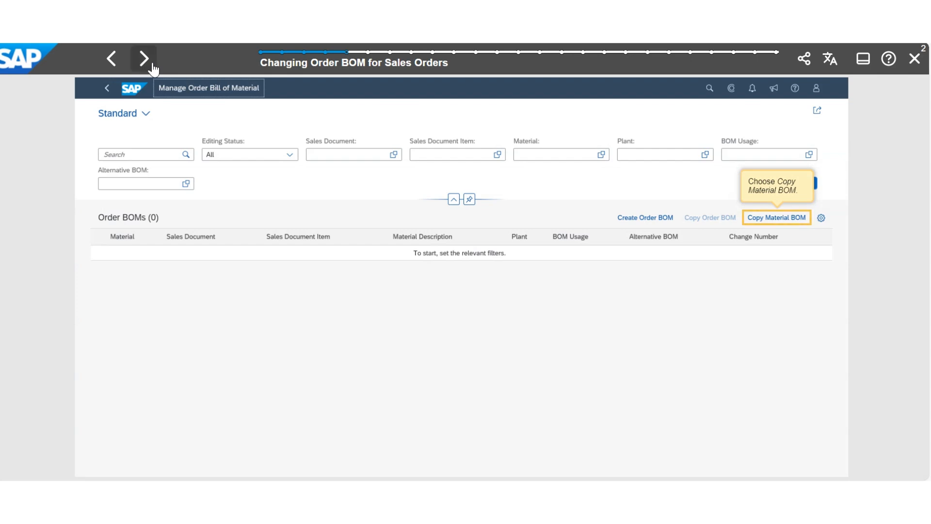
pyautogui.click(153, 68)
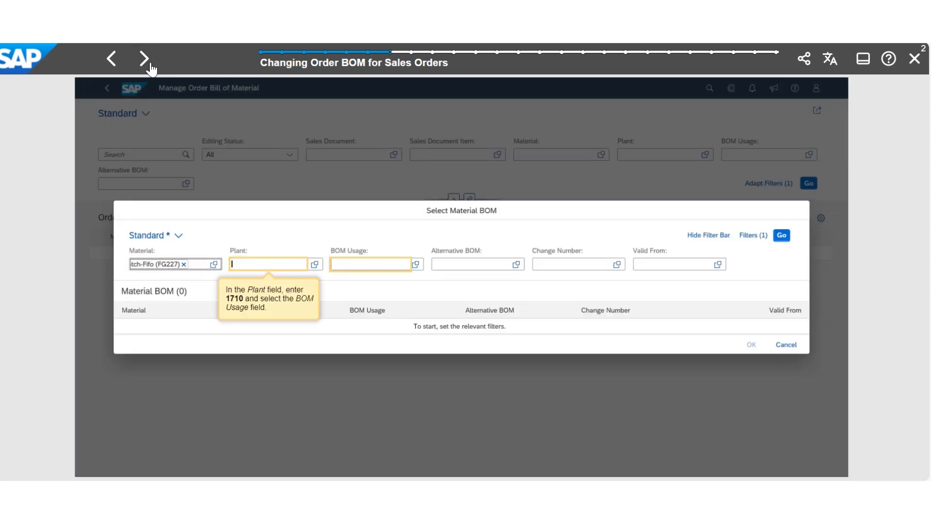
pyautogui.click(151, 67)
pyautogui.click(150, 68)
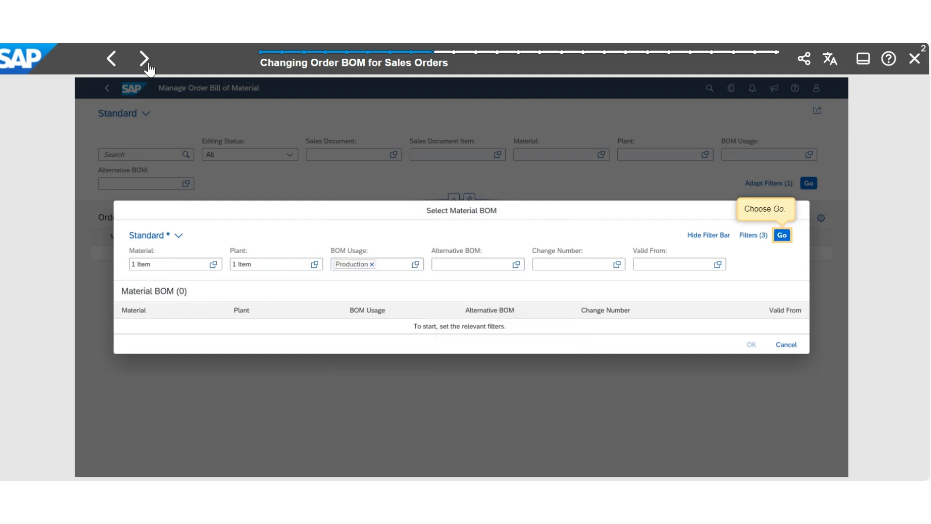
pyautogui.click(150, 69)
pyautogui.click(149, 68)
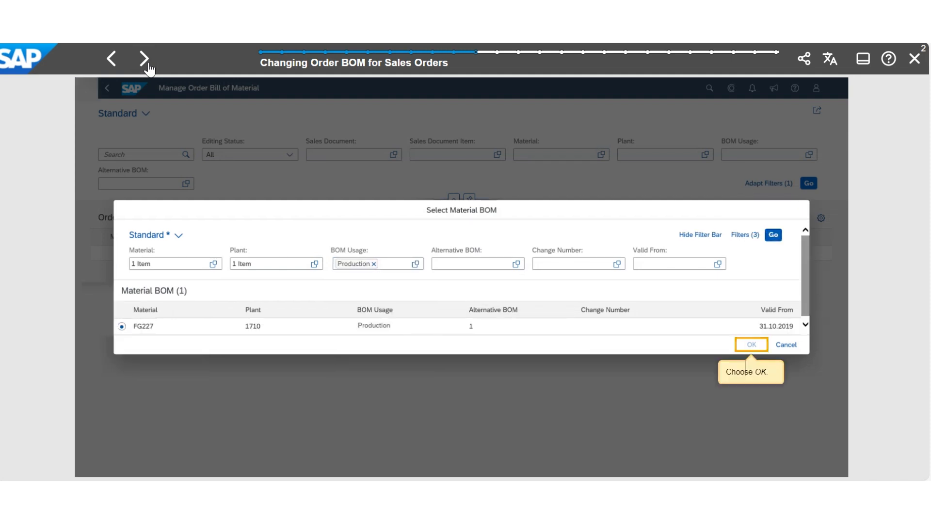
pyautogui.click(149, 68)
# Step: Advance through copying the material BOM to the sales order's item 10, with material FG227 and BOM usage Production
pyautogui.click(149, 68)
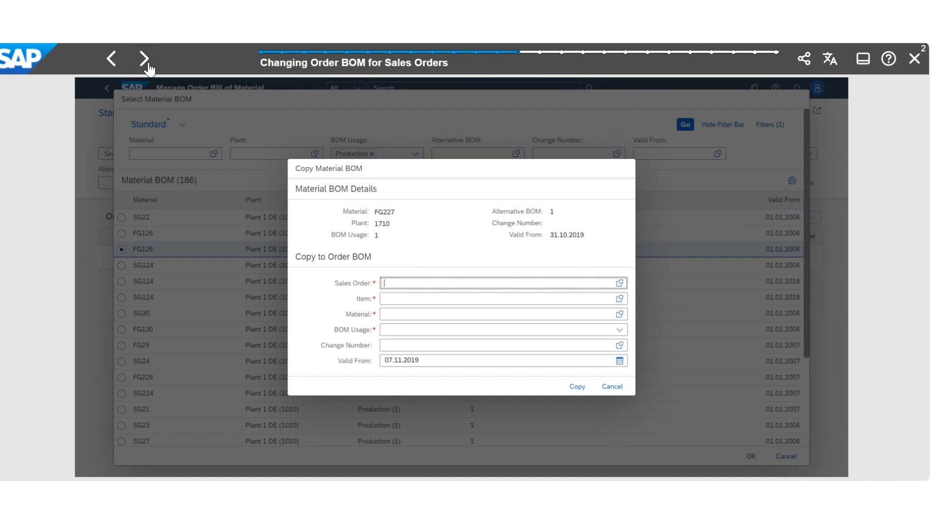
pyautogui.click(150, 68)
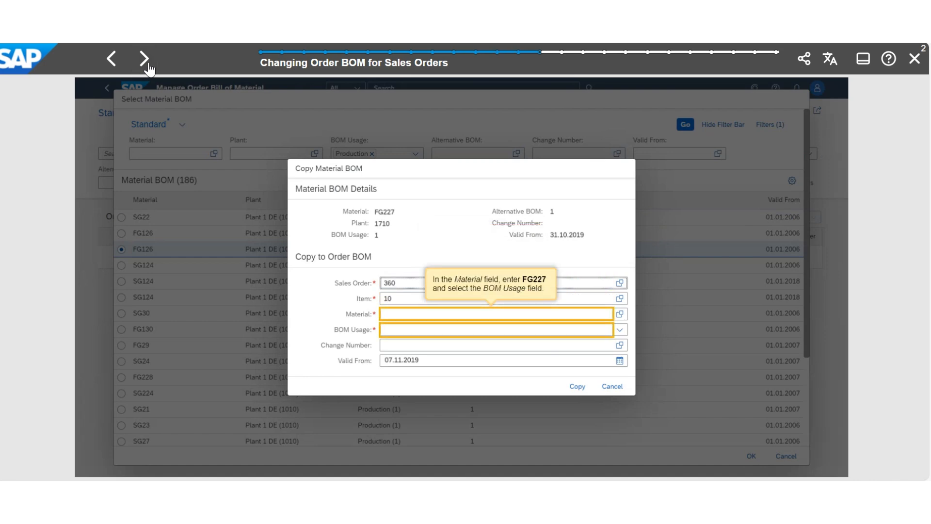
pyautogui.click(149, 68)
pyautogui.click(149, 69)
pyautogui.click(150, 68)
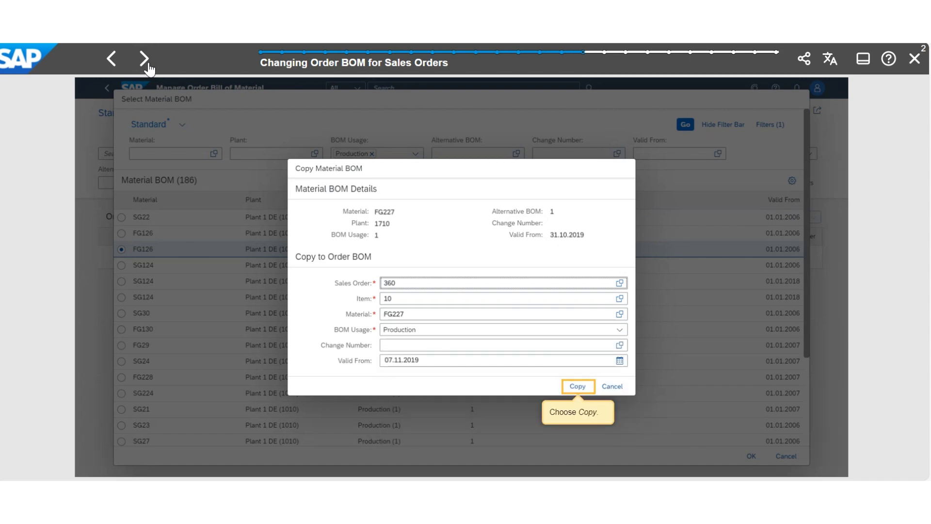
pyautogui.click(149, 68)
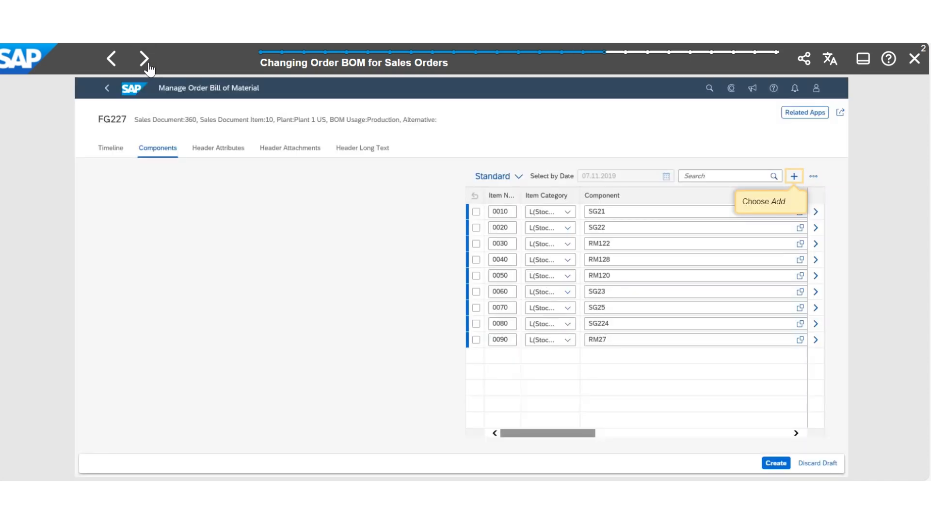
# Step: Advance through adding component line item 0100 to the order BOM with a component quantity of 100 PC
pyautogui.click(149, 68)
pyautogui.click(150, 68)
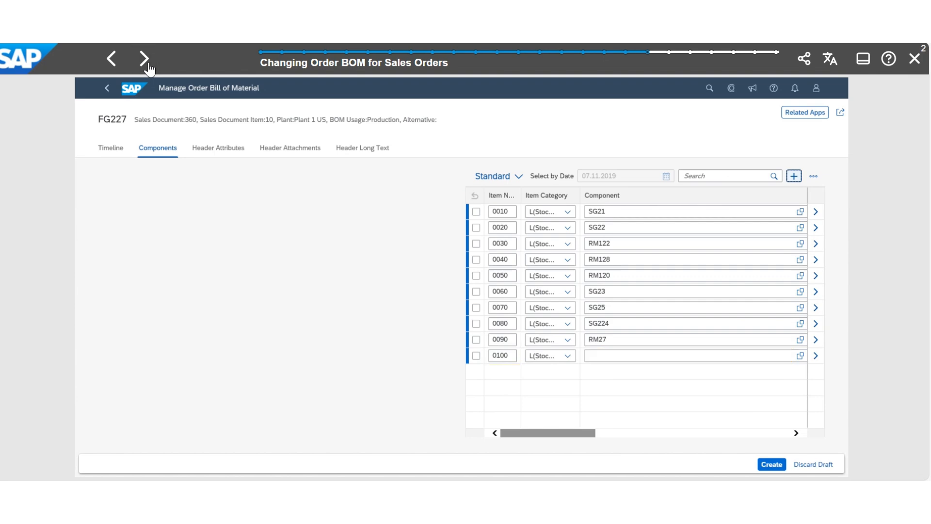
pyautogui.click(149, 69)
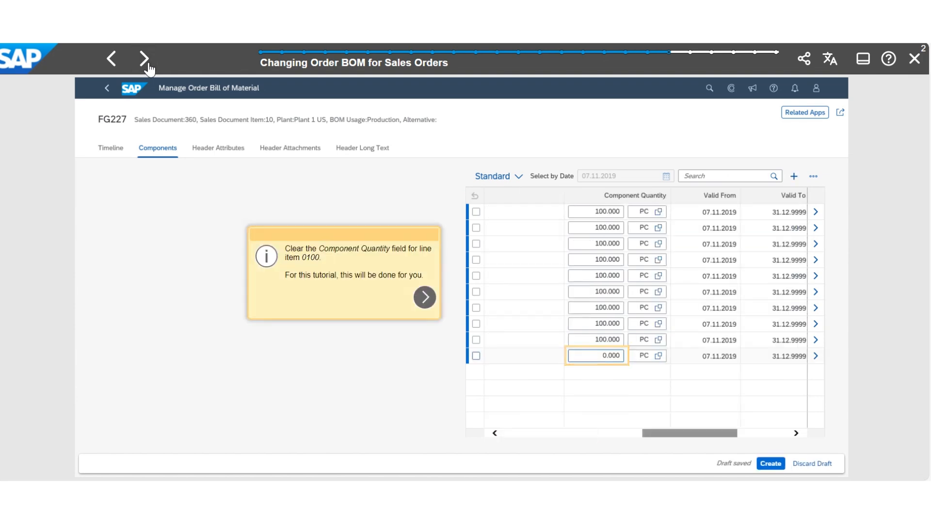
pyautogui.click(149, 68)
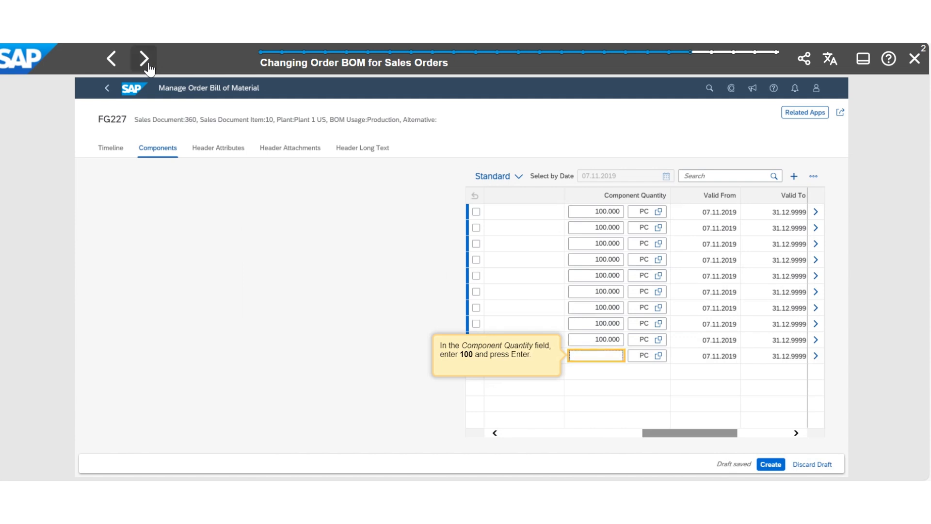
pyautogui.click(149, 68)
pyautogui.click(145, 58)
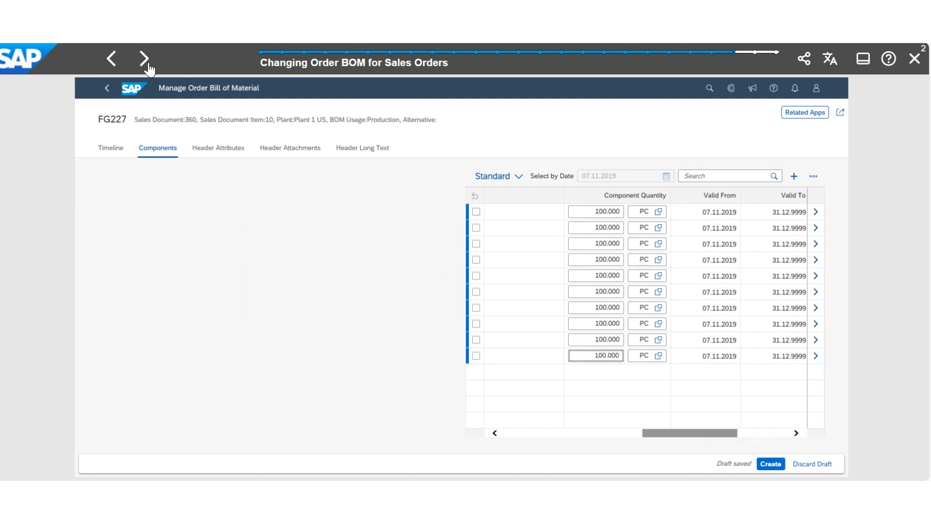
# Step: Advance back to the launchpad, then finish and close the Changing Order BOM for Sales Orders tutorial
pyautogui.click(148, 68)
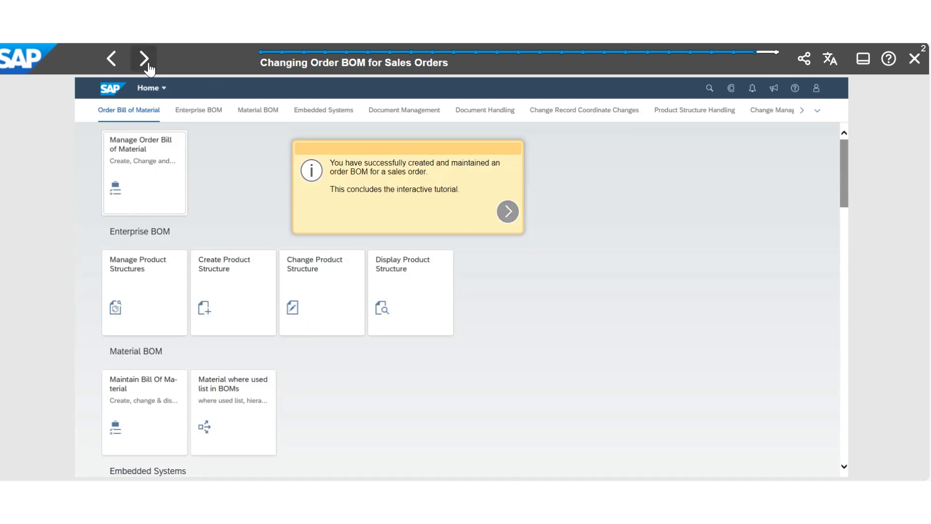
pyautogui.click(148, 65)
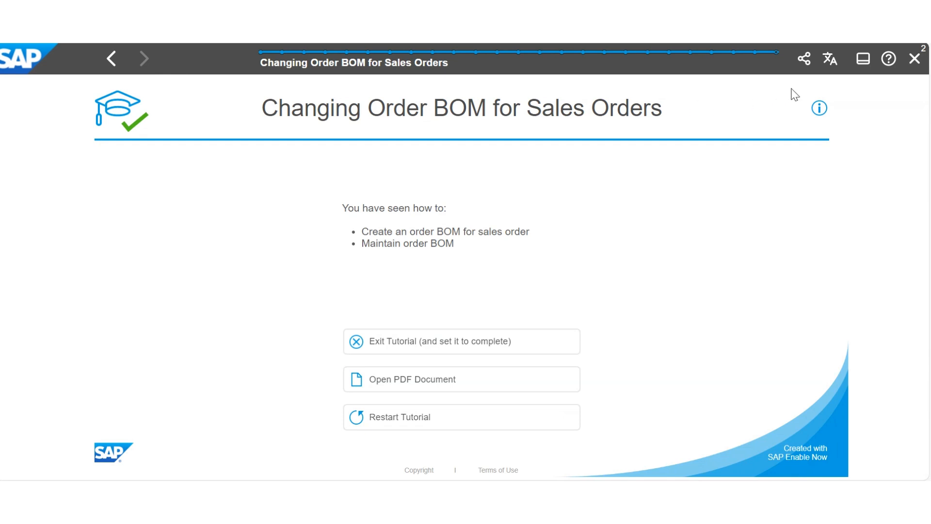
pyautogui.click(915, 58)
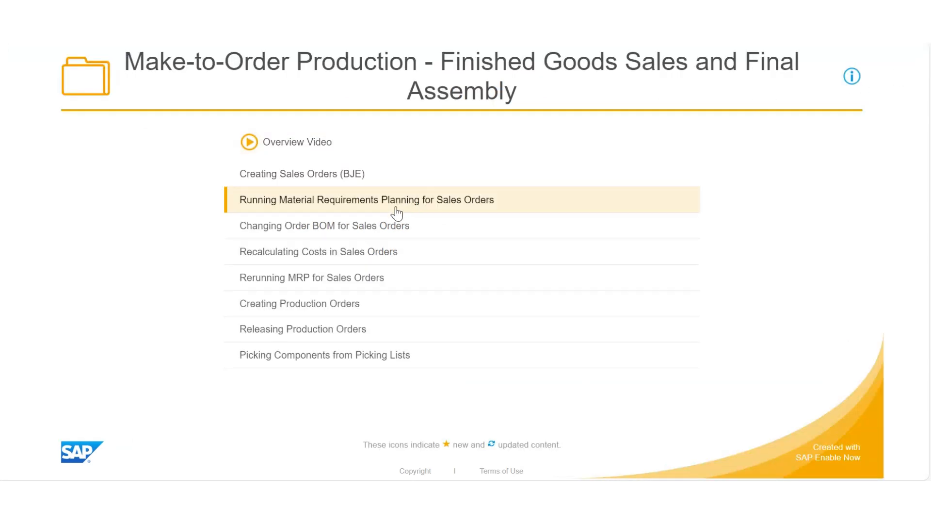
# Step: Open the Recalculating Costs in Sales Orders tutorial and advance through opening the sales order in Change Sales Documents
pyautogui.click(333, 252)
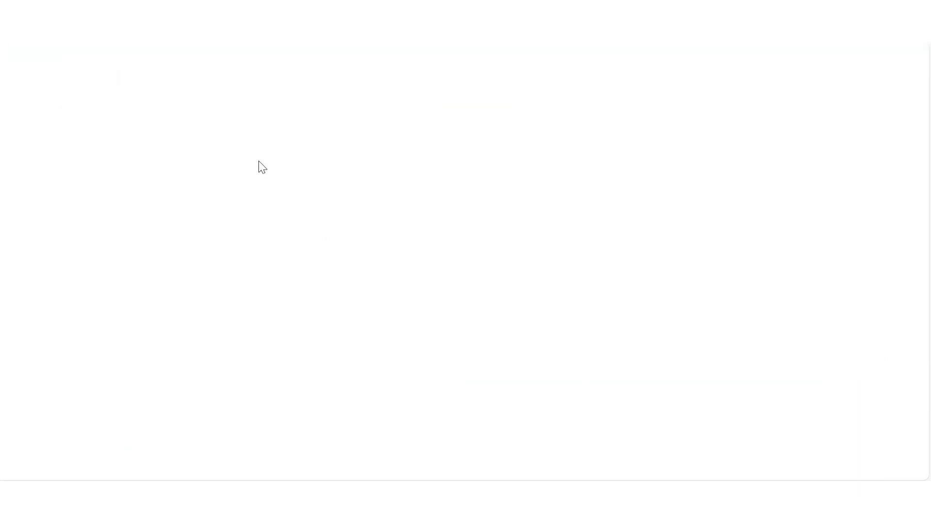
pyautogui.click(145, 61)
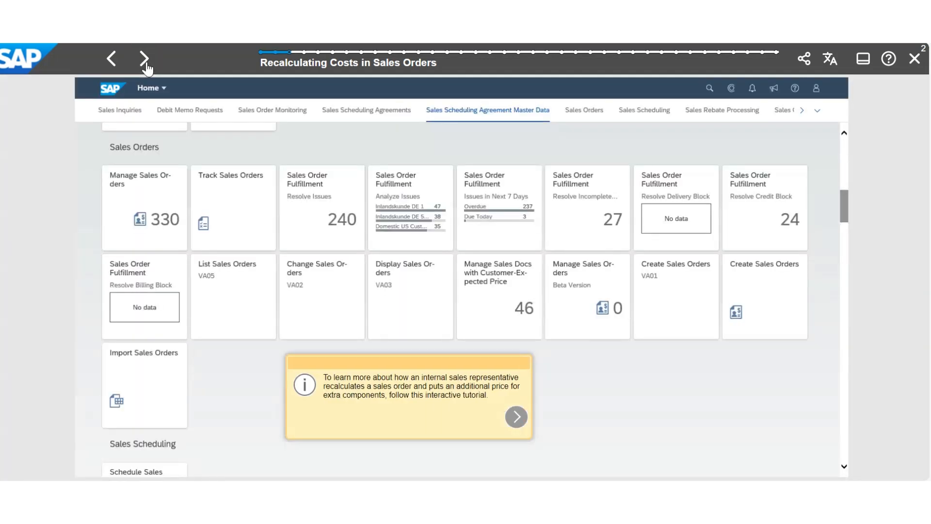
pyautogui.click(145, 60)
pyautogui.click(145, 61)
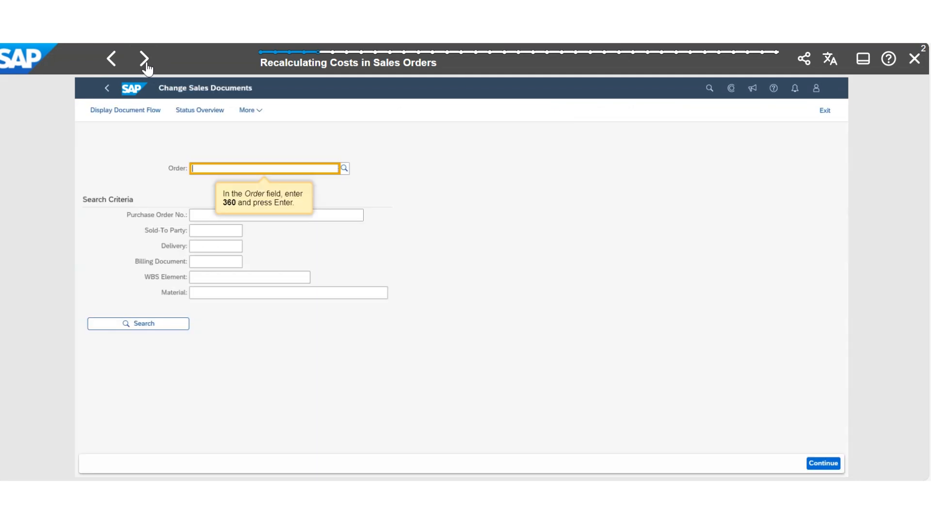
pyautogui.click(146, 62)
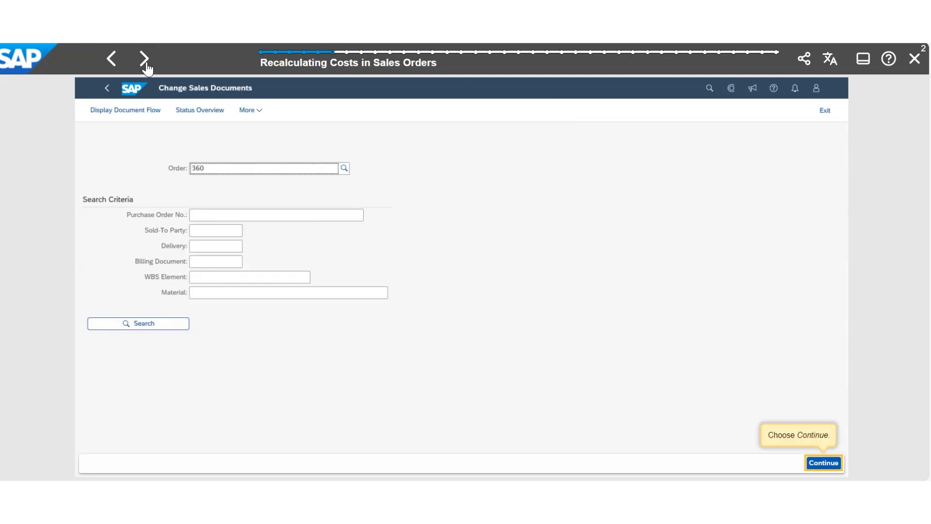
pyautogui.click(147, 64)
# Step: Advance through recosting the sales order item's marked cost estimate until the costs can be saved in Sales Order Costing
pyautogui.click(144, 59)
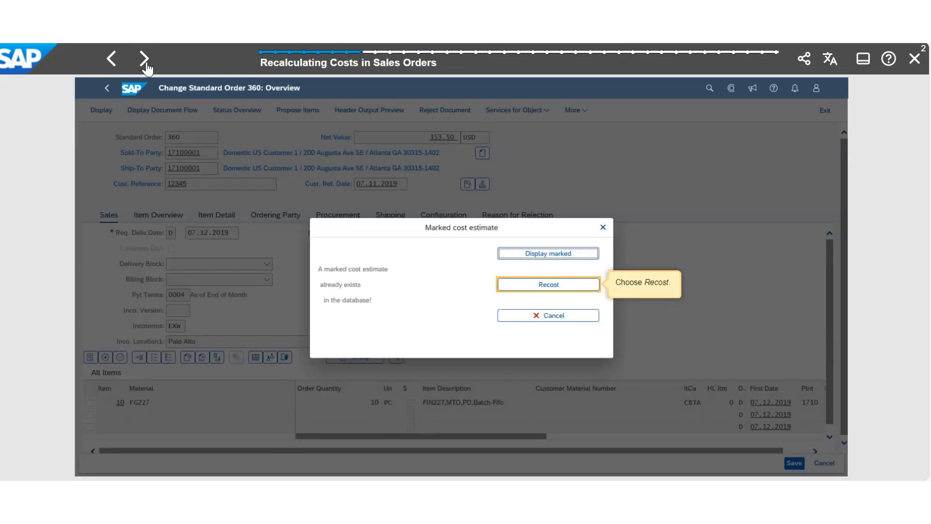
pyautogui.click(144, 59)
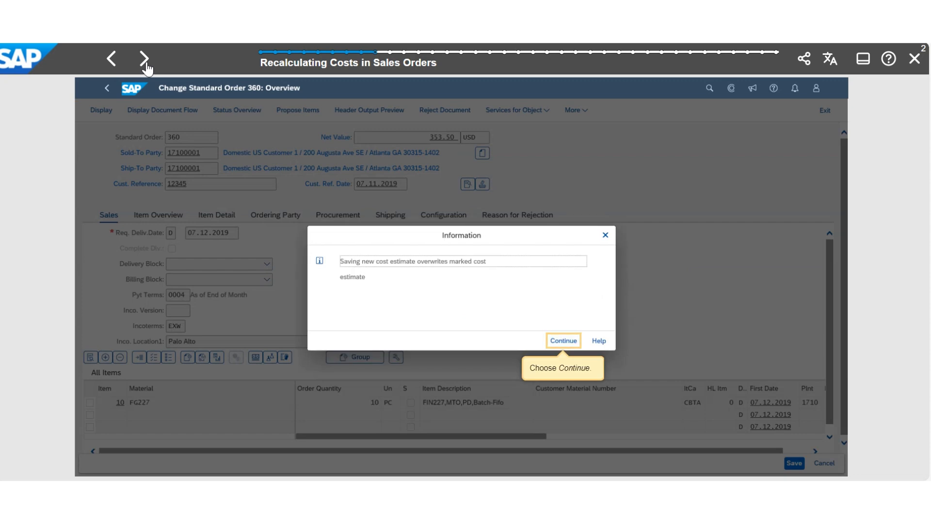
pyautogui.click(146, 64)
pyautogui.click(146, 64)
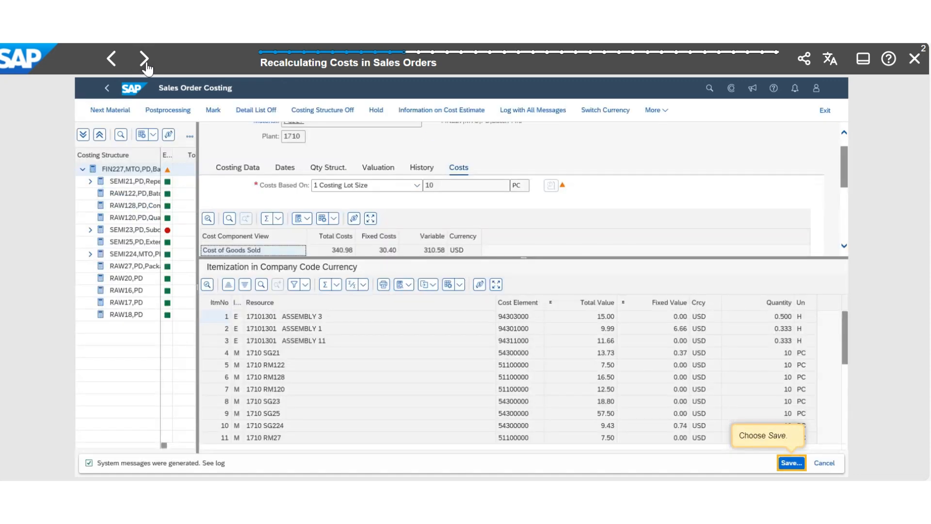
# Step: Advance through saving the new cost estimate with Itemization and answering whether to mark the costing
pyautogui.click(146, 63)
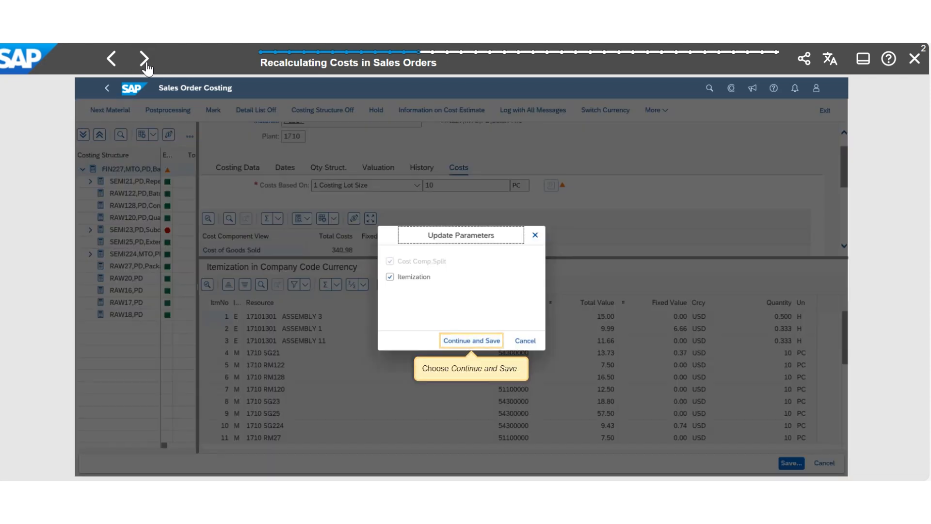
pyautogui.click(146, 63)
pyautogui.click(146, 63)
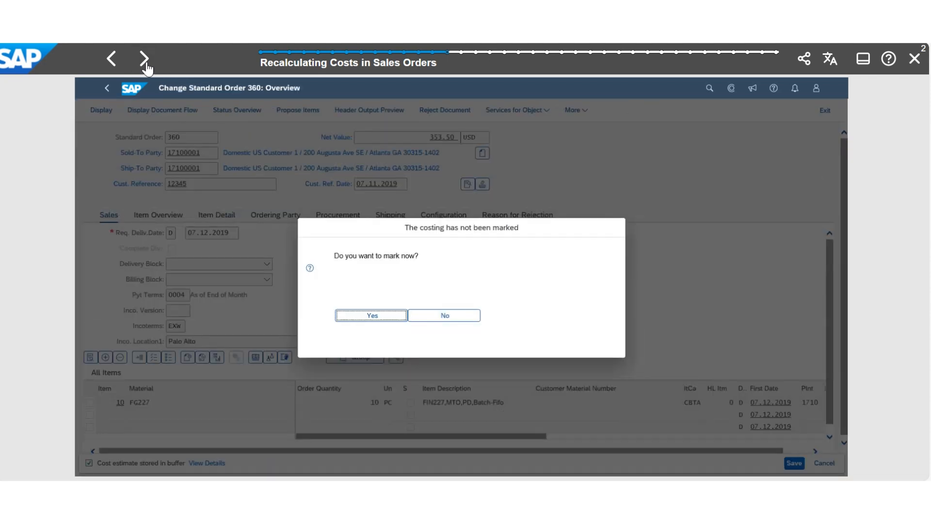
pyautogui.click(146, 63)
# Step: Advance through the pricing conditions of item 10, adding condition type DRQ1 (+/- as to Quantity 1) from the input help
pyautogui.click(146, 64)
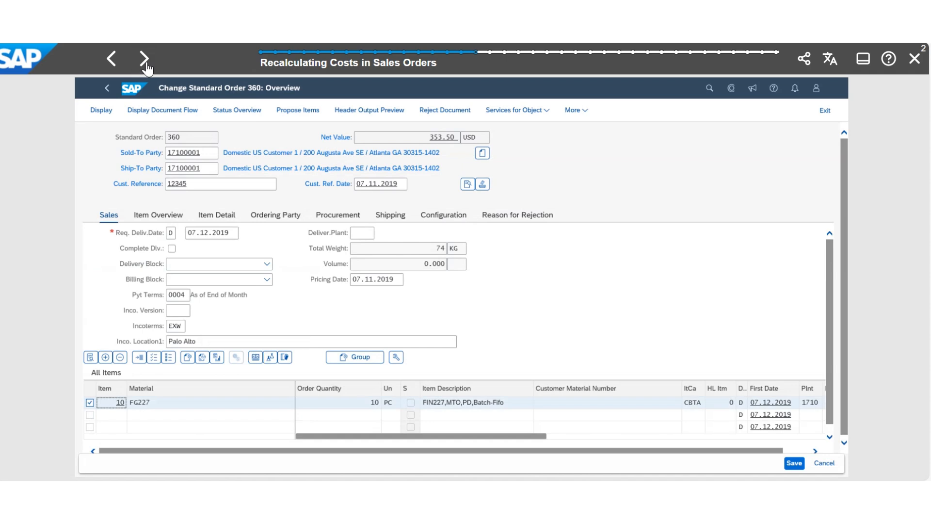
pyautogui.click(146, 63)
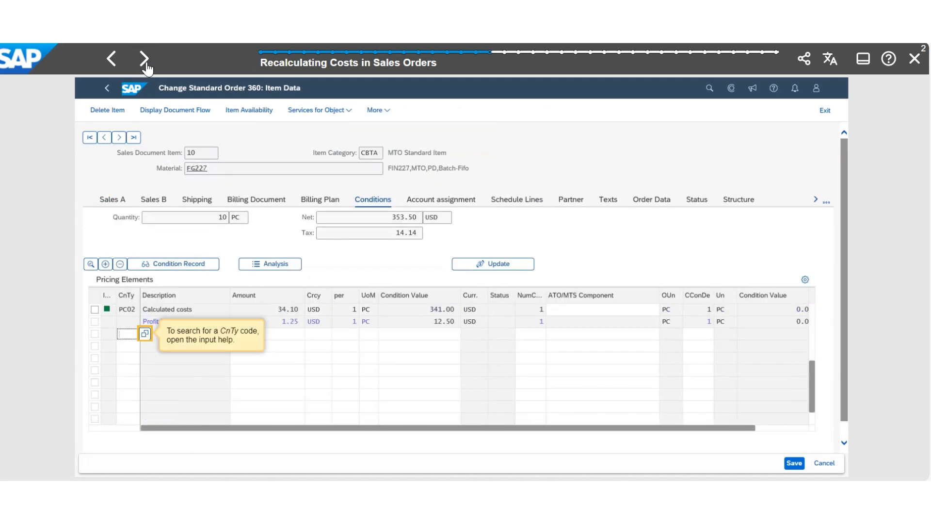
pyautogui.click(146, 64)
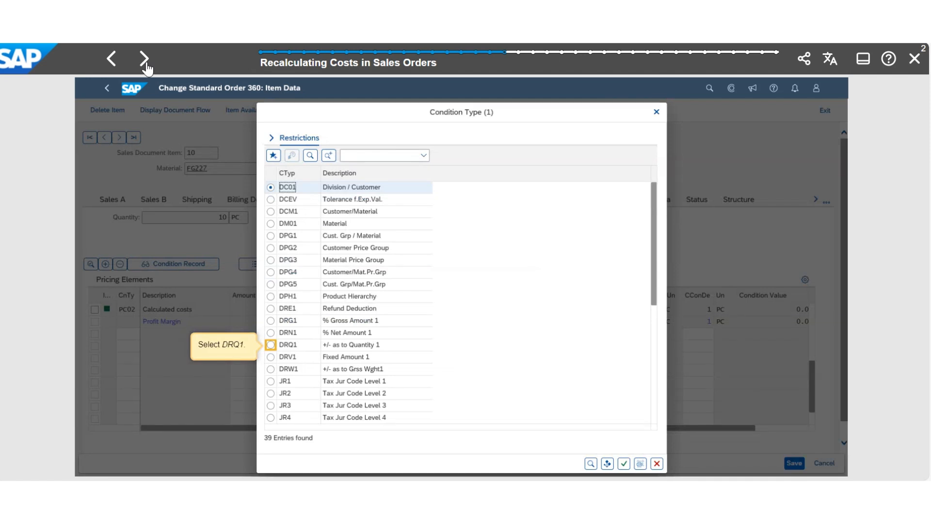
pyautogui.click(146, 63)
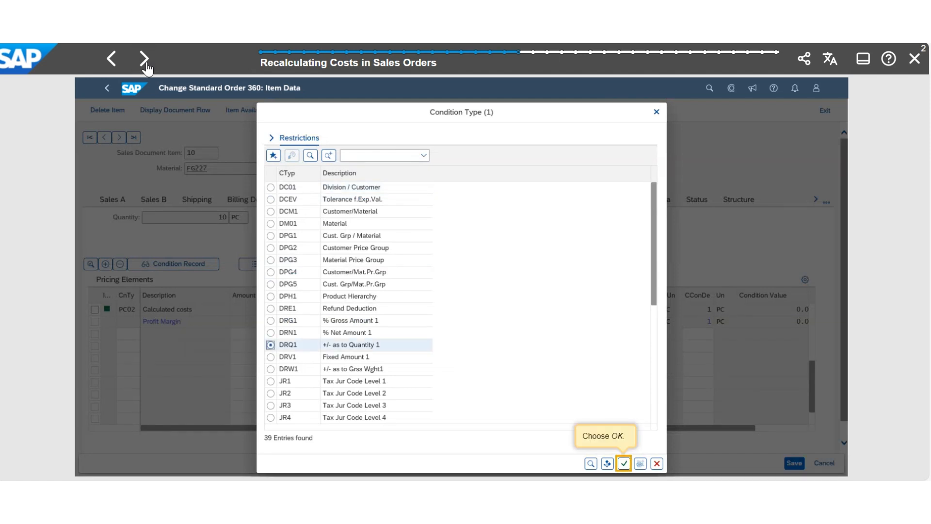
pyautogui.click(146, 64)
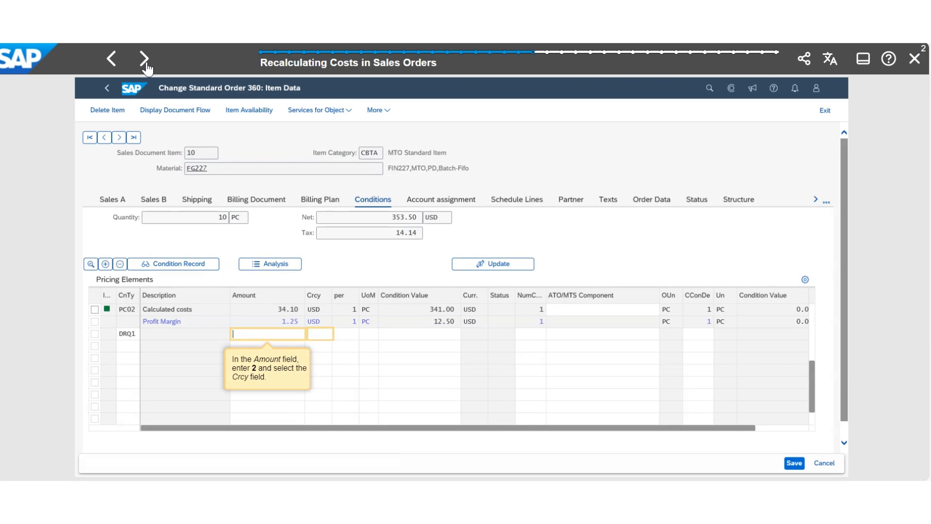
# Step: Advance through setting the DRQ1 condition to an amount of 2 USD per 1 and saving the sales order
pyautogui.click(146, 63)
pyautogui.click(146, 64)
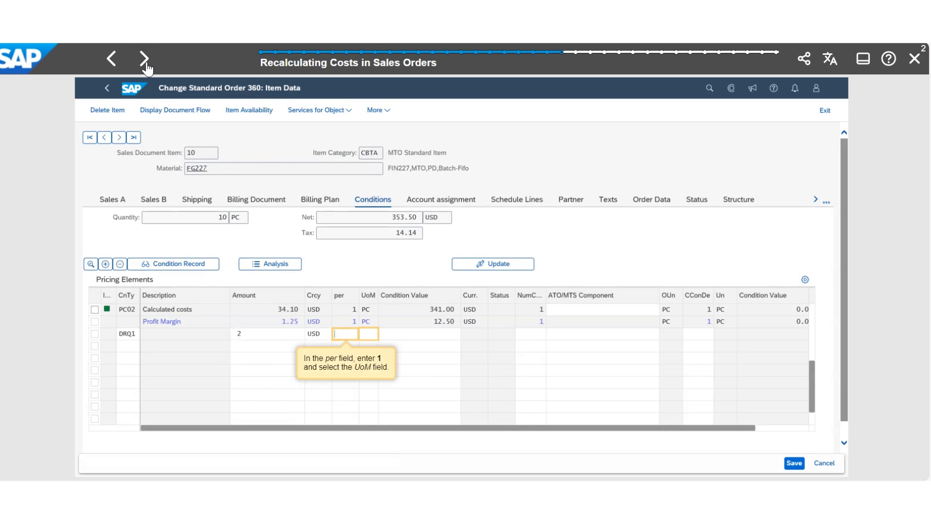
pyautogui.click(146, 64)
pyautogui.click(146, 63)
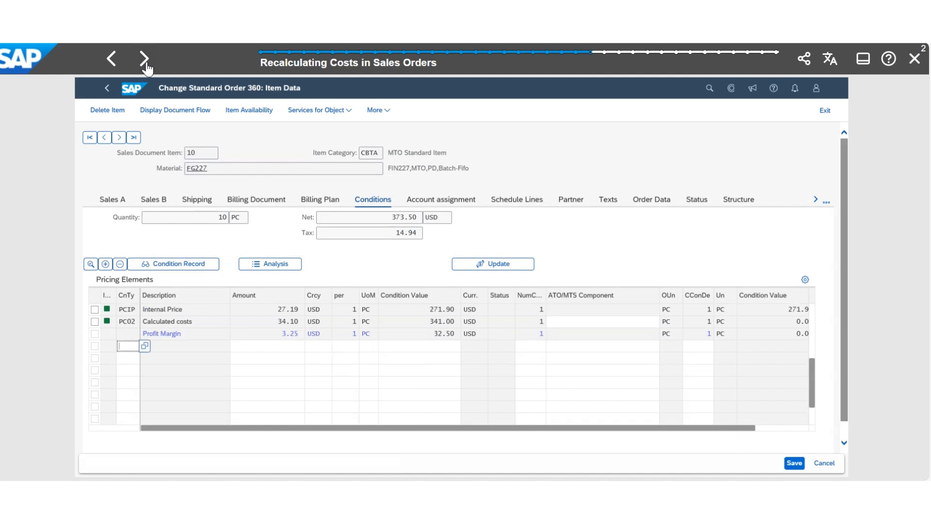
pyautogui.click(146, 64)
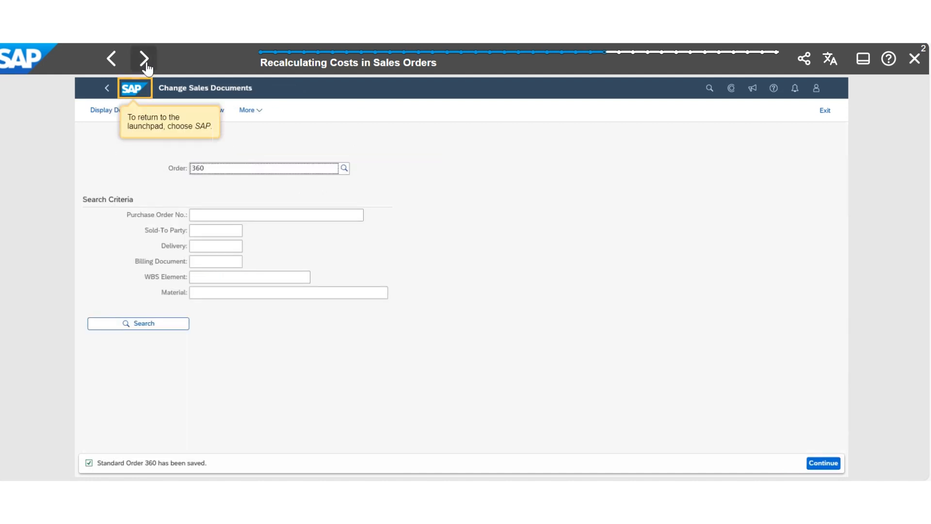
# Step: Advance through returning to the launchpad, then filtering Manage Sales Orders by sales order number and opening the order
pyautogui.click(146, 63)
pyautogui.click(146, 63)
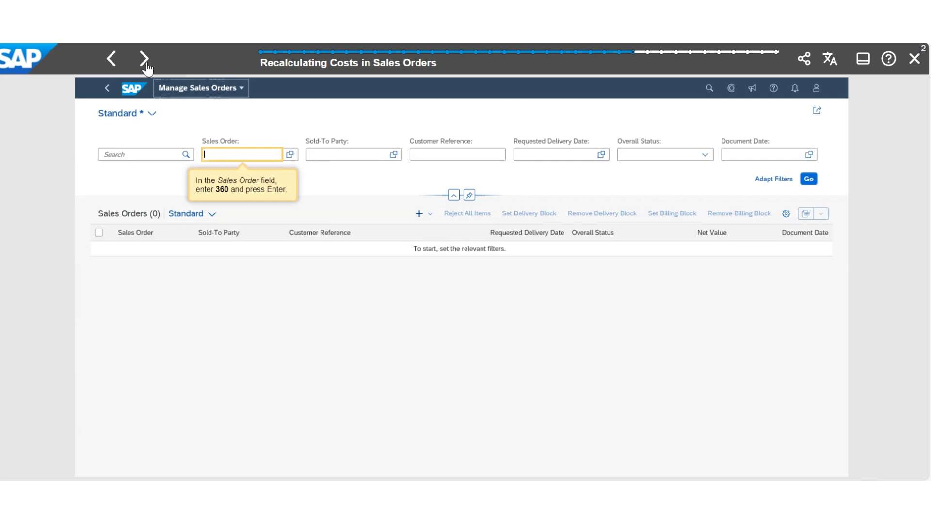
pyautogui.click(146, 63)
pyautogui.click(146, 63)
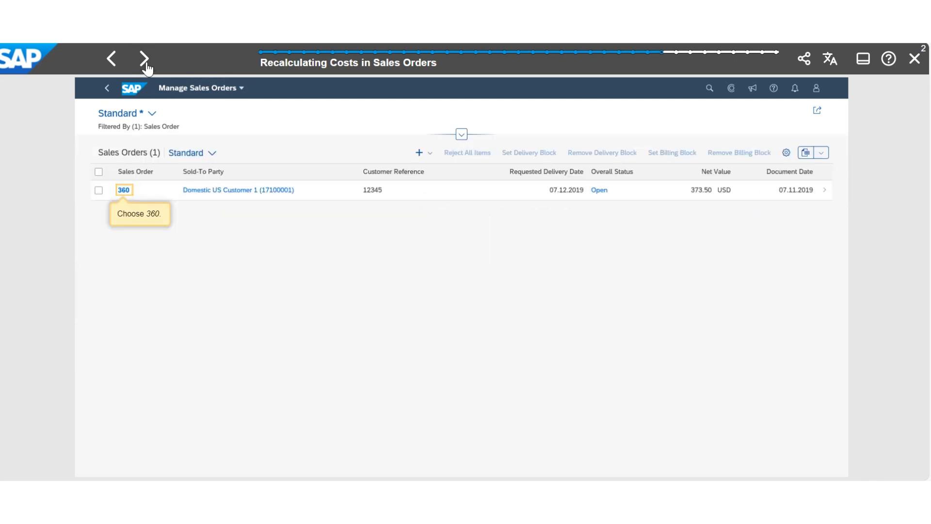
pyautogui.click(146, 63)
# Step: Advance through editing the order's header output and displaying the ORDER_CONFIRMATION output as a PDF document
pyautogui.click(146, 64)
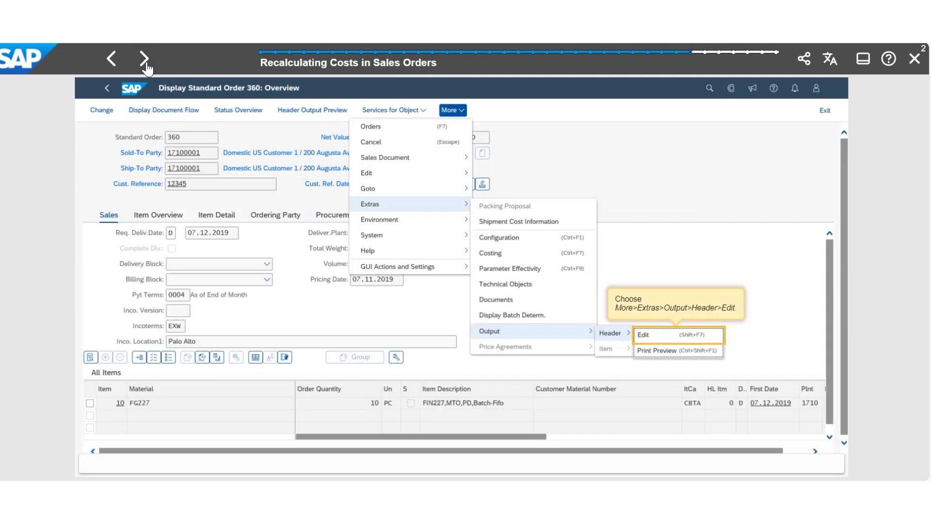
pyautogui.click(146, 63)
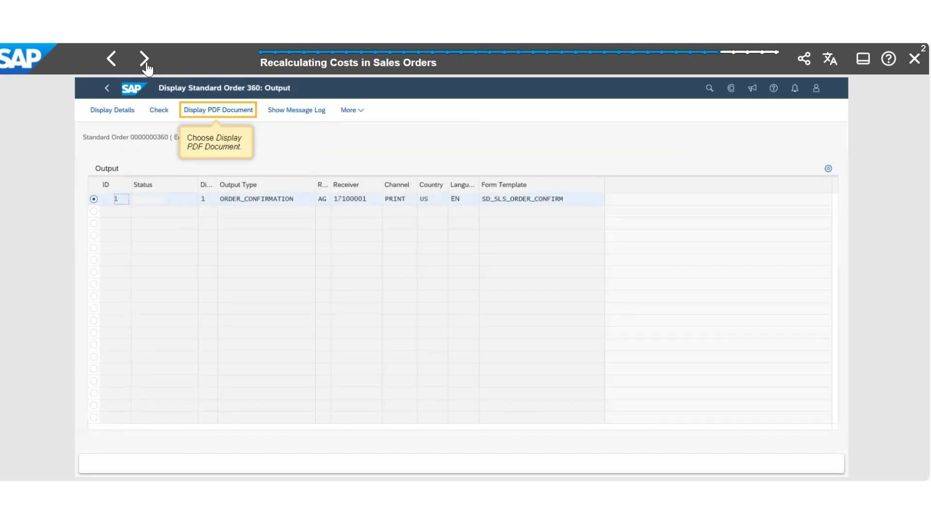
pyautogui.click(146, 64)
pyautogui.click(146, 63)
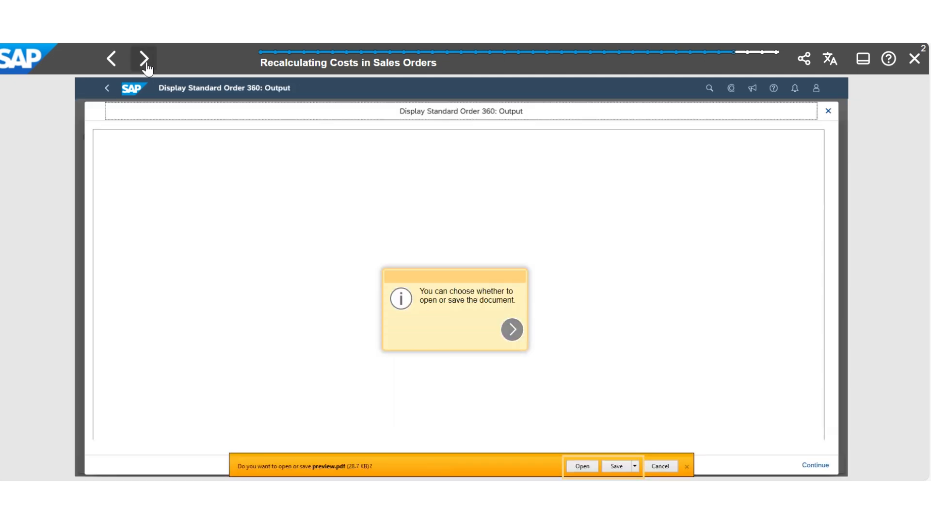
# Step: Advance back to the launchpad, then finish and close the Recalculating Costs in Sales Orders tutorial
pyautogui.click(146, 63)
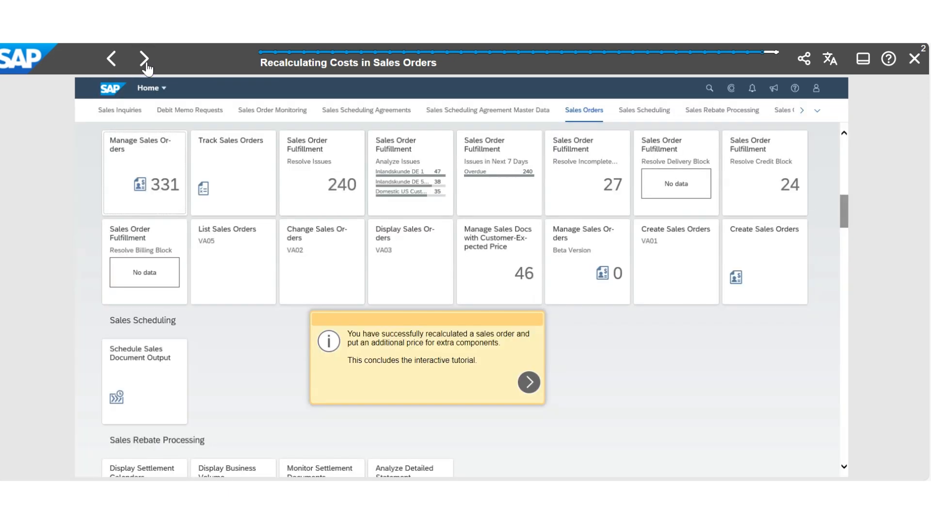
pyautogui.click(146, 64)
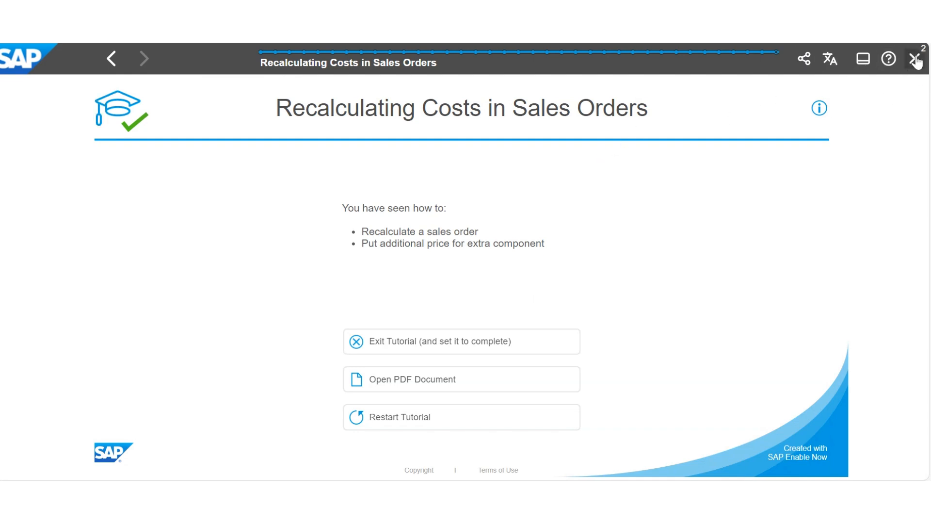
pyautogui.click(916, 60)
# Step: Open the Rerunning MRP for Sales Orders tutorial and advance to the Monitor Material Coverage - Net / Individual Segments app
pyautogui.click(334, 279)
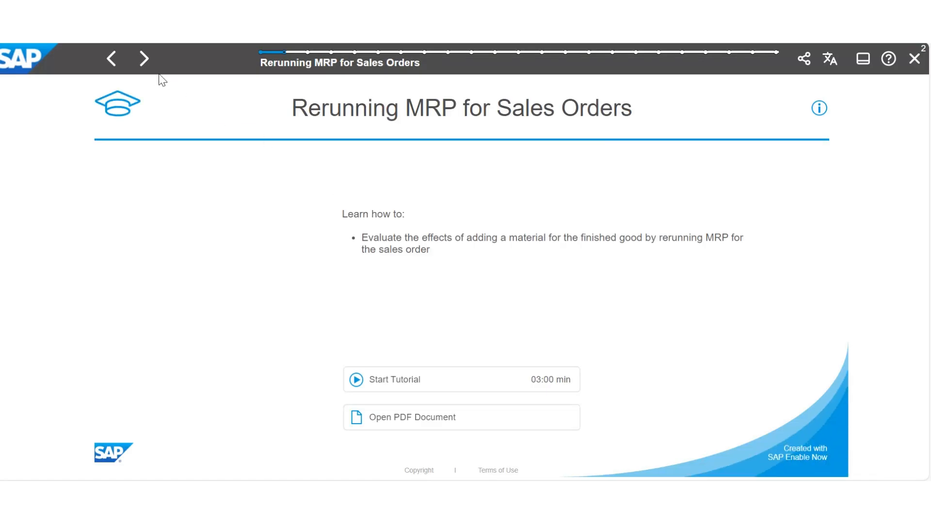
pyautogui.click(147, 64)
pyautogui.click(147, 64)
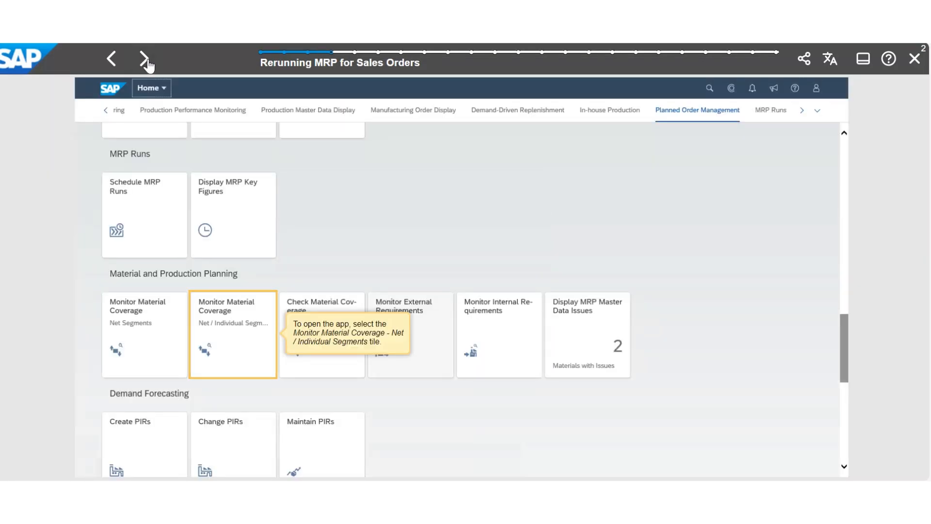
pyautogui.click(146, 64)
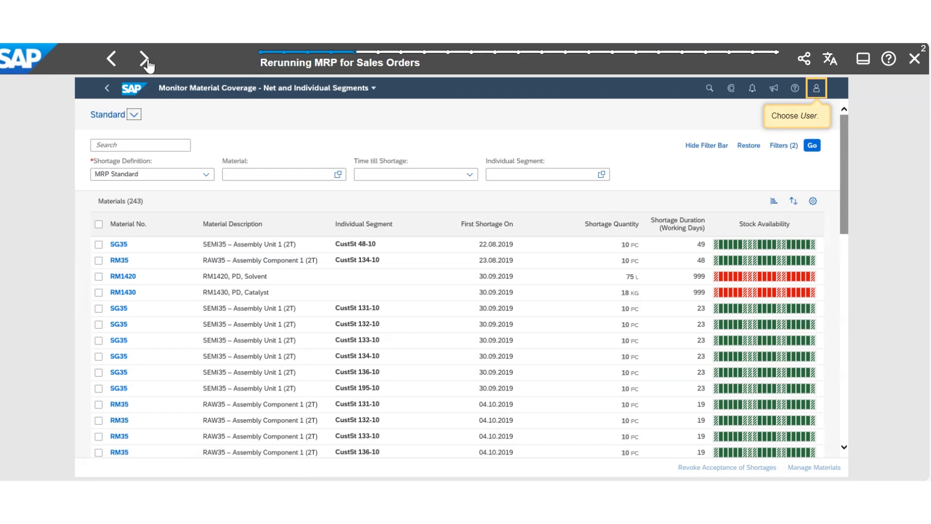
# Step: Advance through the MRP Settings, checking the area of responsibility for Plant 1 US (1710) and MRP Controller 001
pyautogui.click(146, 64)
pyautogui.click(147, 64)
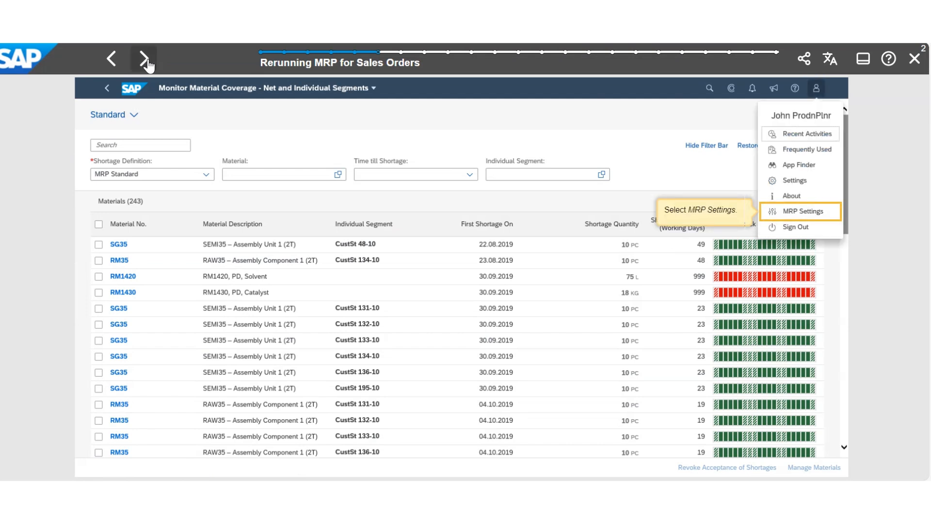
pyautogui.click(148, 64)
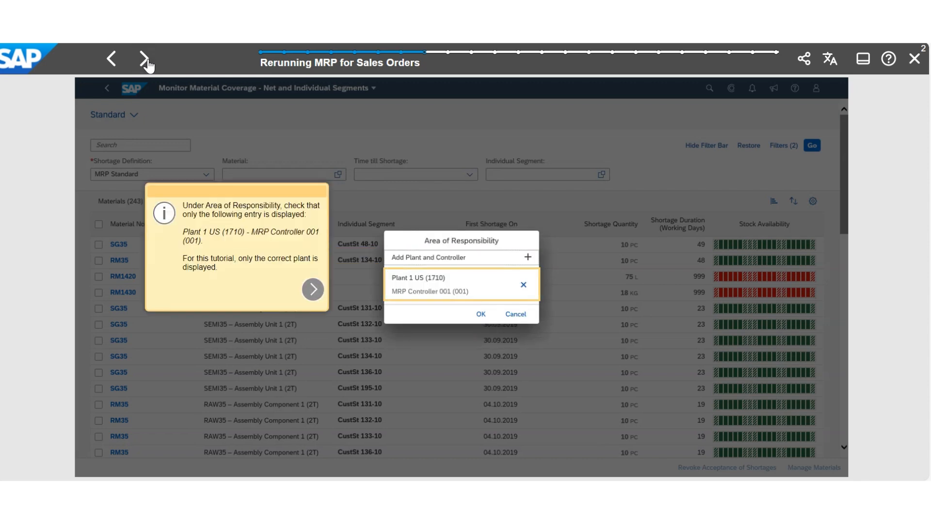
pyautogui.click(148, 64)
pyautogui.click(148, 64)
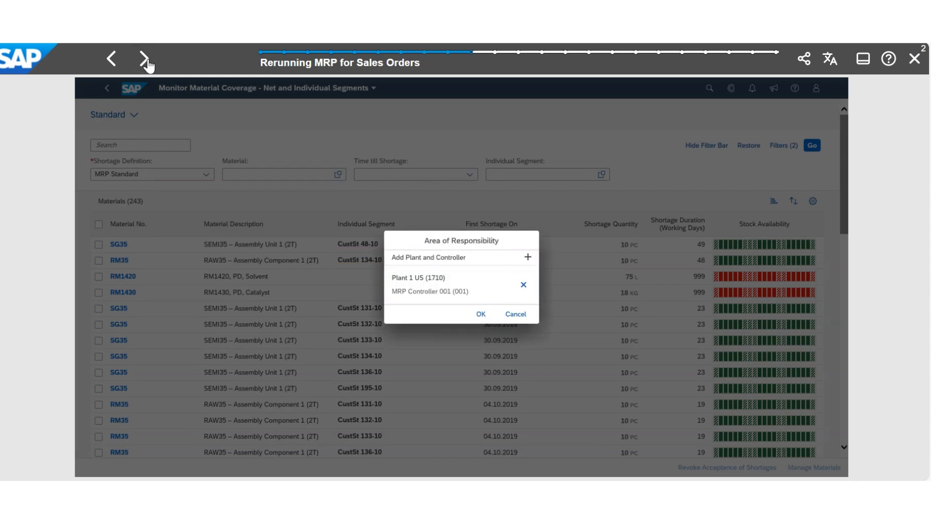
pyautogui.click(148, 64)
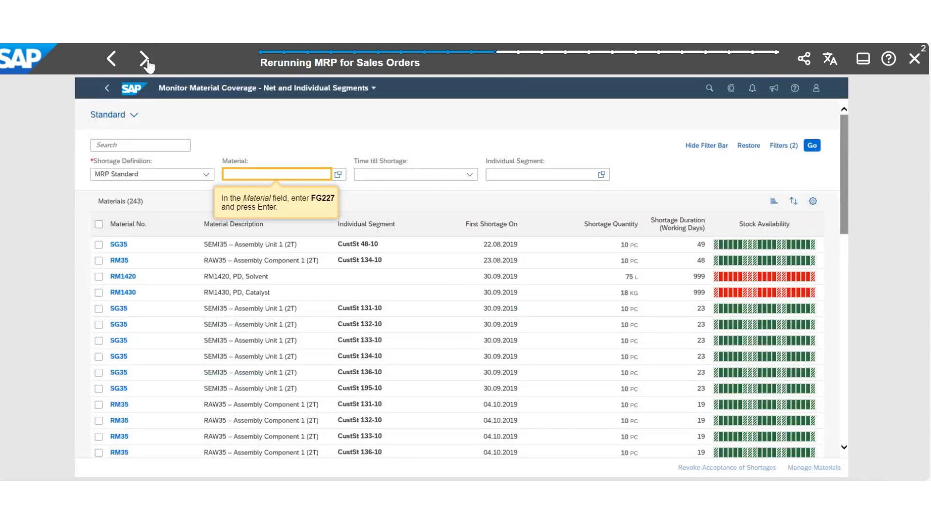
# Step: Advance through filtering the coverage list by material FG227, selecting the sales order's line item and opening Manage Materials
pyautogui.click(147, 64)
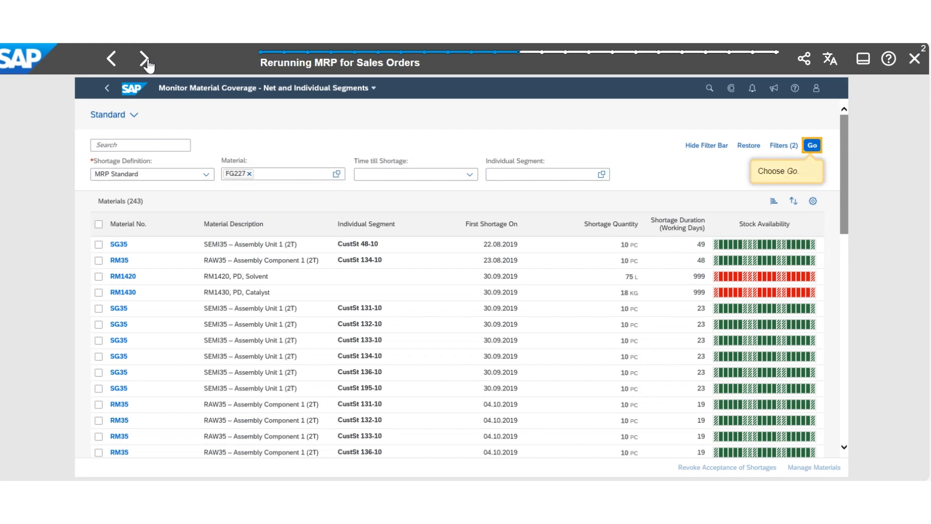
pyautogui.click(148, 64)
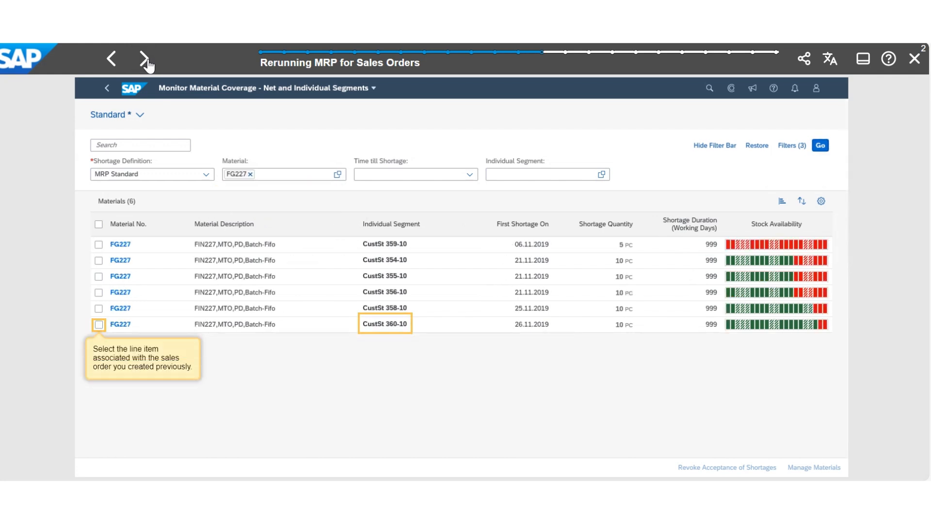
pyautogui.click(148, 64)
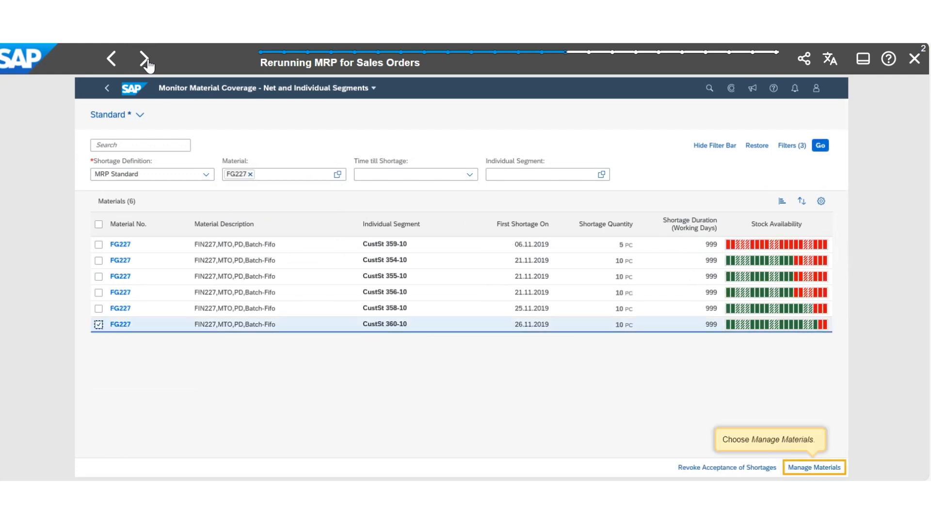
pyautogui.click(148, 64)
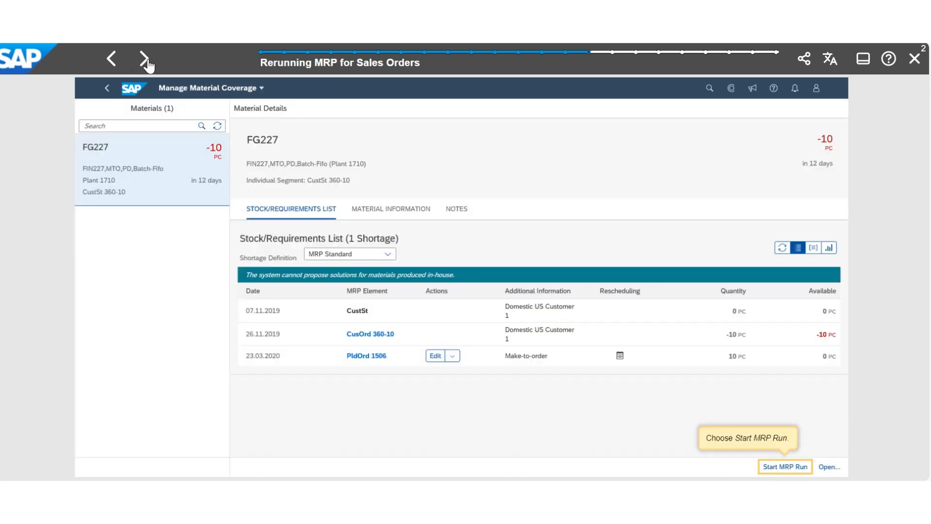
# Step: Advance through the MRP run for material FG227 and the opening of the new planned order's component overview
pyautogui.click(148, 64)
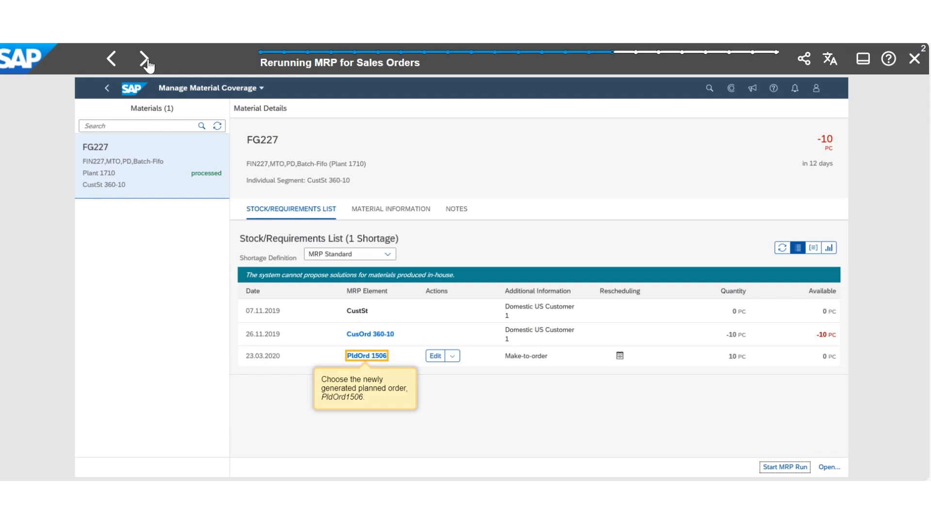
pyautogui.click(148, 64)
pyautogui.click(148, 64)
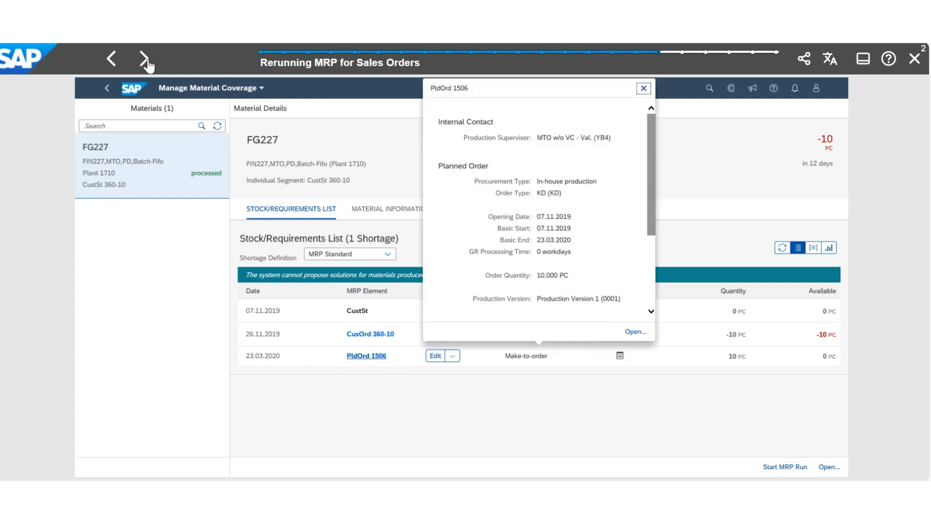
pyautogui.click(147, 63)
pyautogui.click(148, 64)
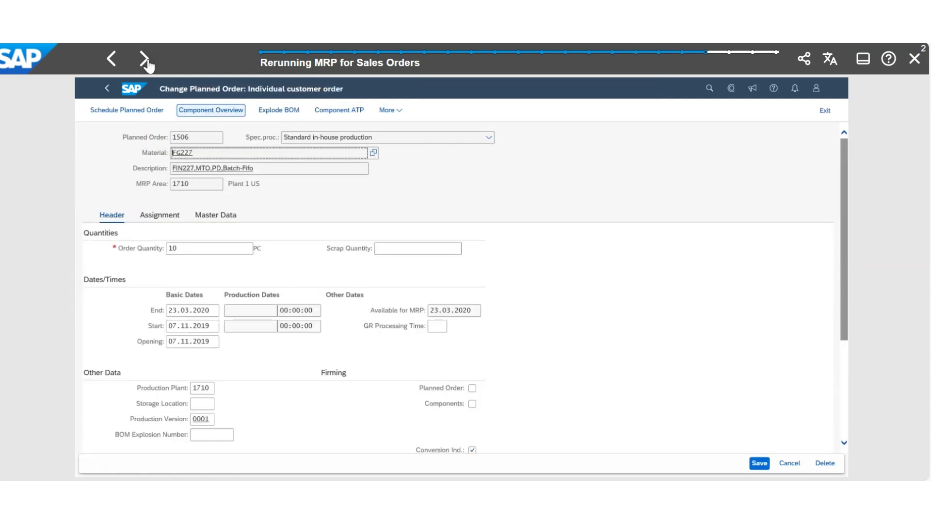
pyautogui.click(148, 64)
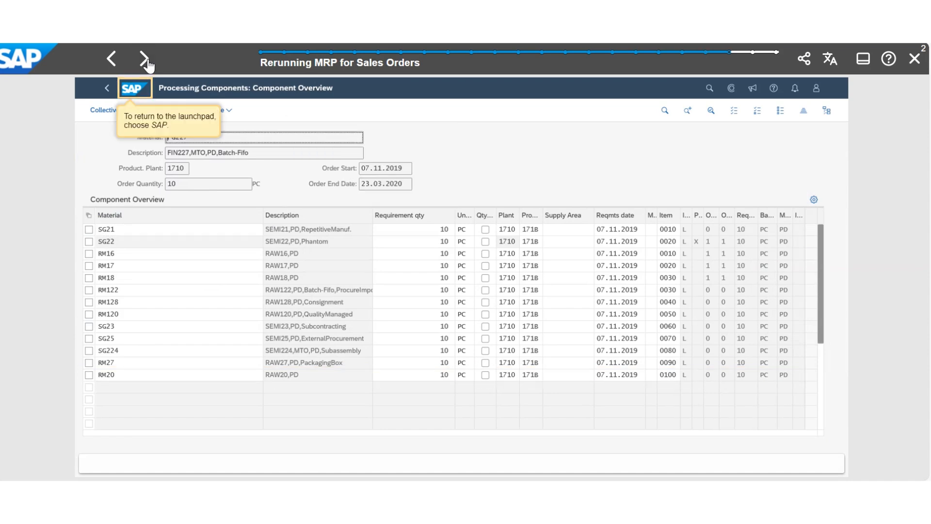
# Step: Advance back to the launchpad, then finish and close the Rerunning MRP for Sales Orders tutorial
pyautogui.click(148, 64)
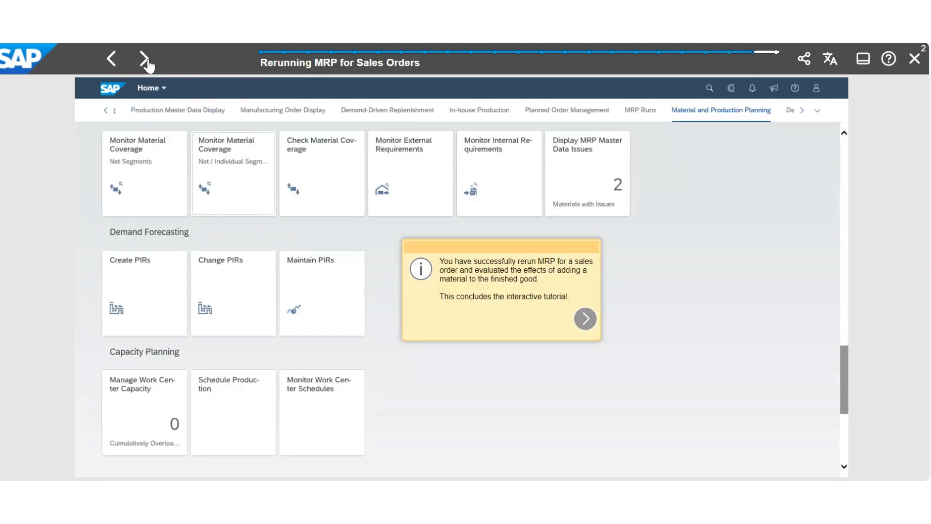
pyautogui.click(148, 64)
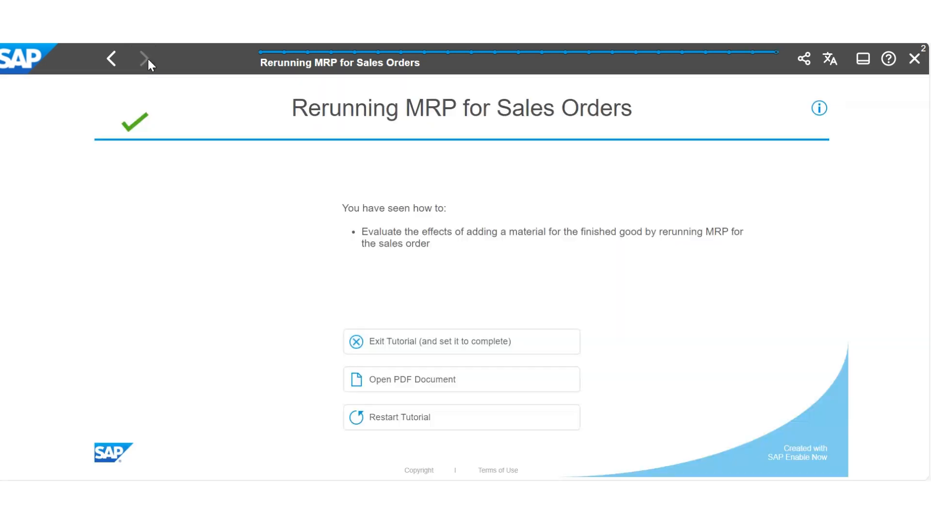
pyautogui.click(914, 58)
# Step: Open the Creating Production Orders tutorial and advance into the Monitor Material Coverage - Net / Individual Segments app
pyautogui.click(334, 301)
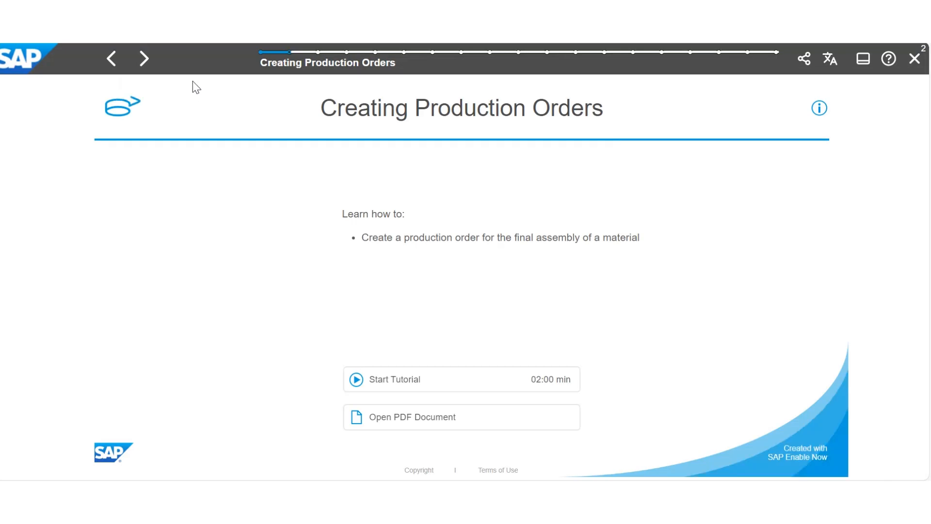
pyautogui.click(149, 64)
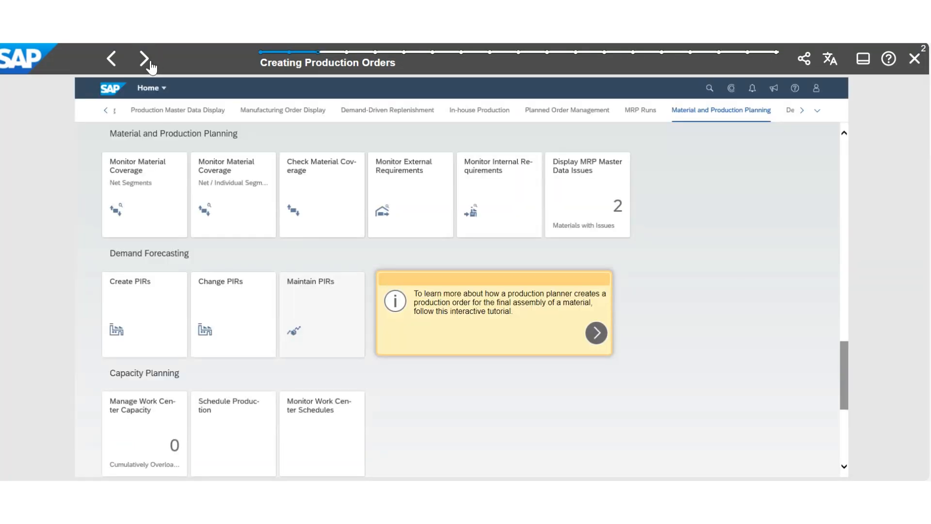
pyautogui.click(148, 64)
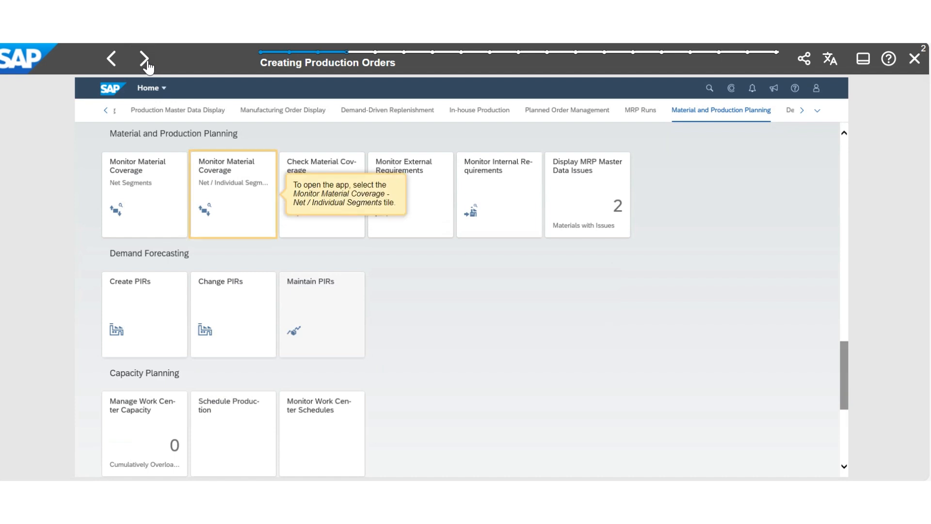
pyautogui.click(148, 64)
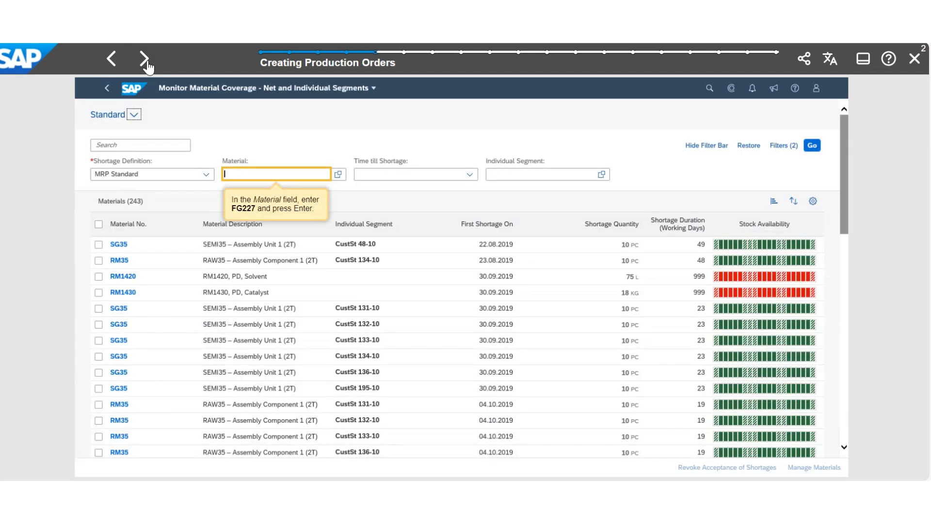
# Step: Advance through filtering the coverage list by material FG227 and opening the sales order's individual segment in Manage Materials
pyautogui.click(147, 64)
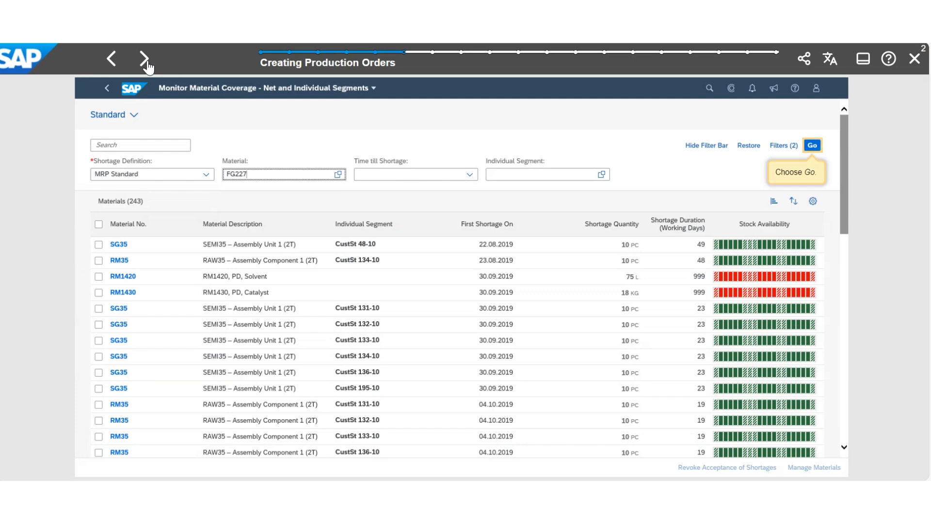
pyautogui.click(148, 64)
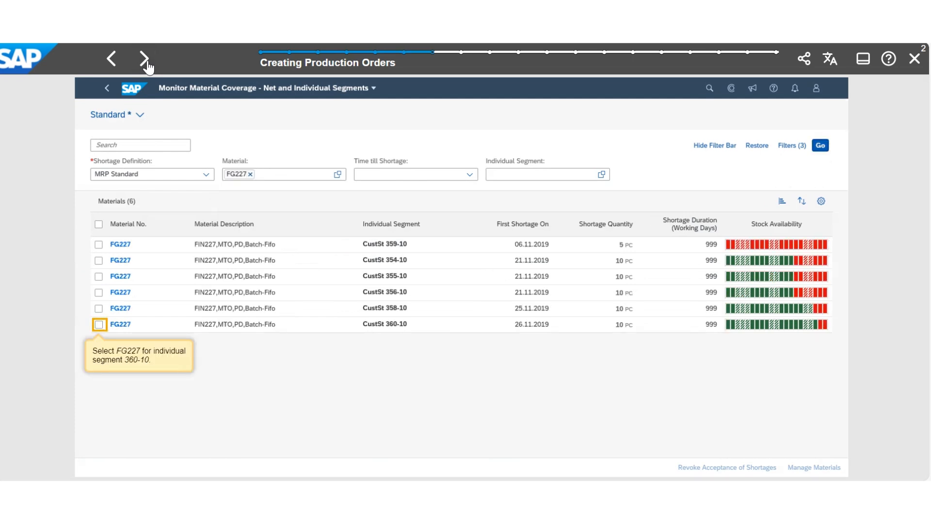
pyautogui.click(148, 64)
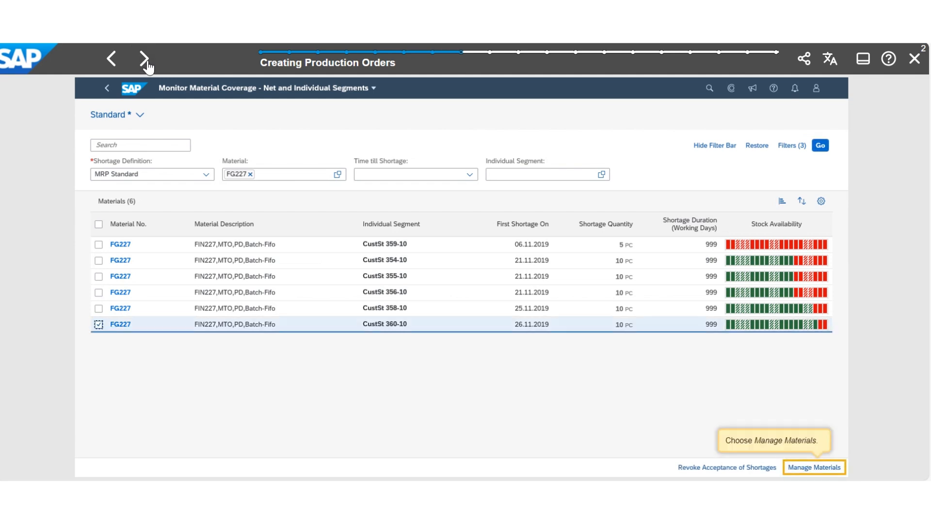
pyautogui.click(148, 64)
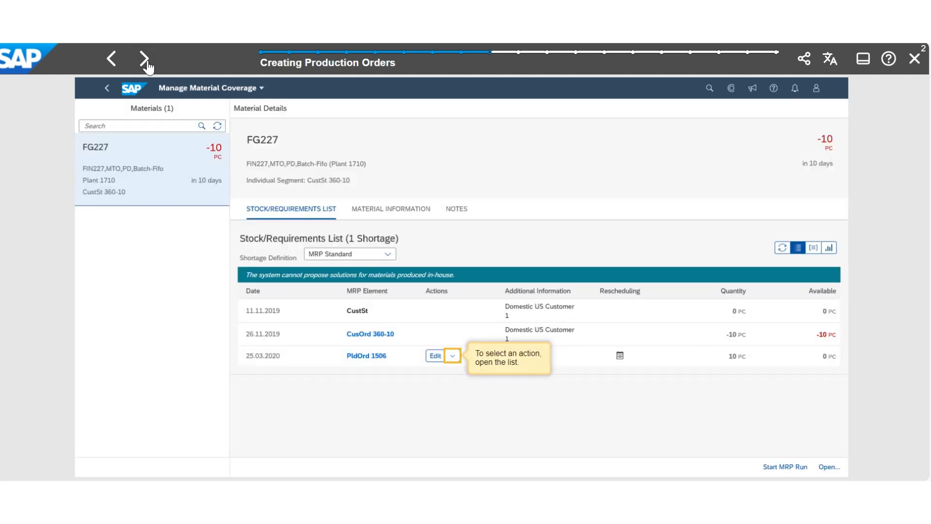
# Step: Advance through converting the FG227 planned order to a production order, keeping end date 25.03.2020 and quantity 10 PC
pyautogui.click(148, 64)
pyautogui.click(147, 64)
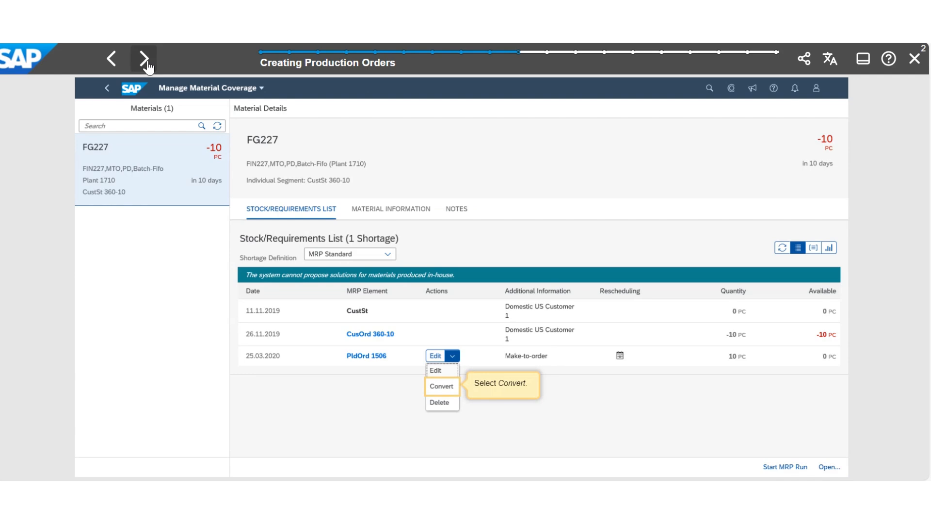
pyautogui.click(144, 58)
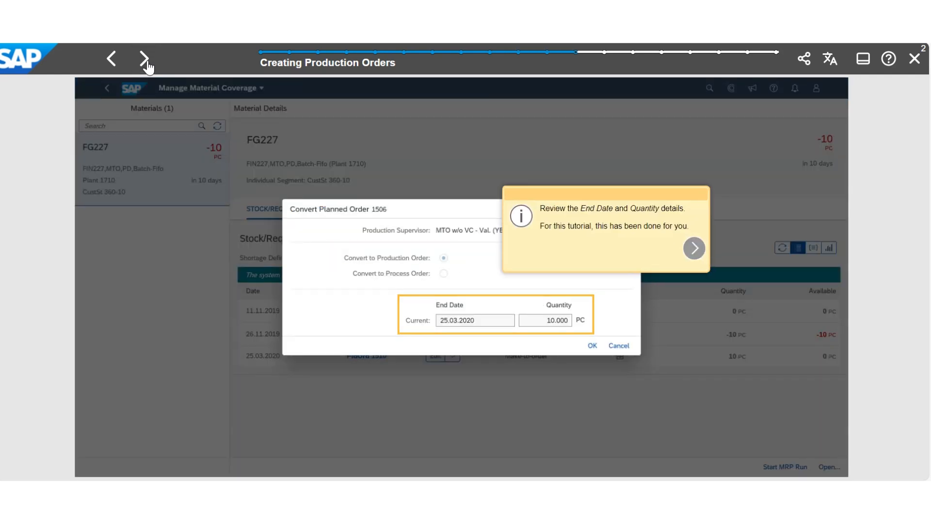
pyautogui.click(144, 58)
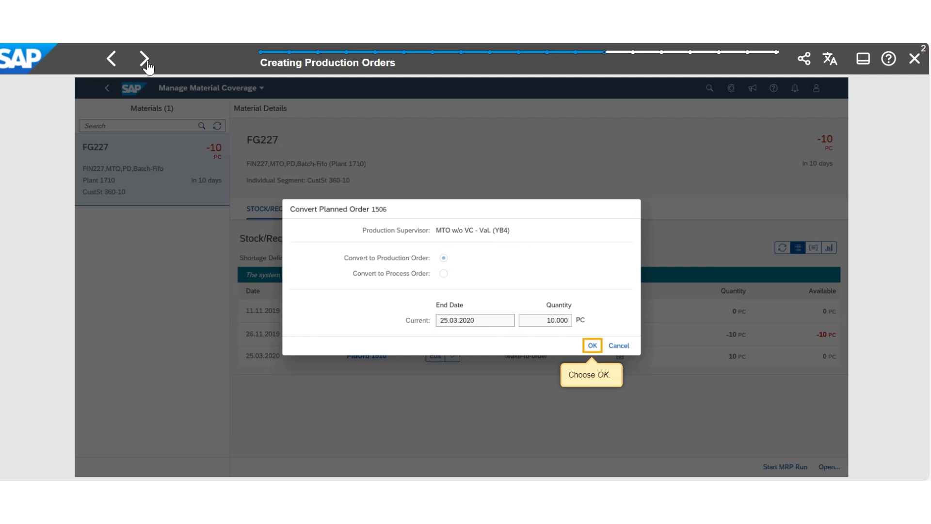
pyautogui.click(144, 59)
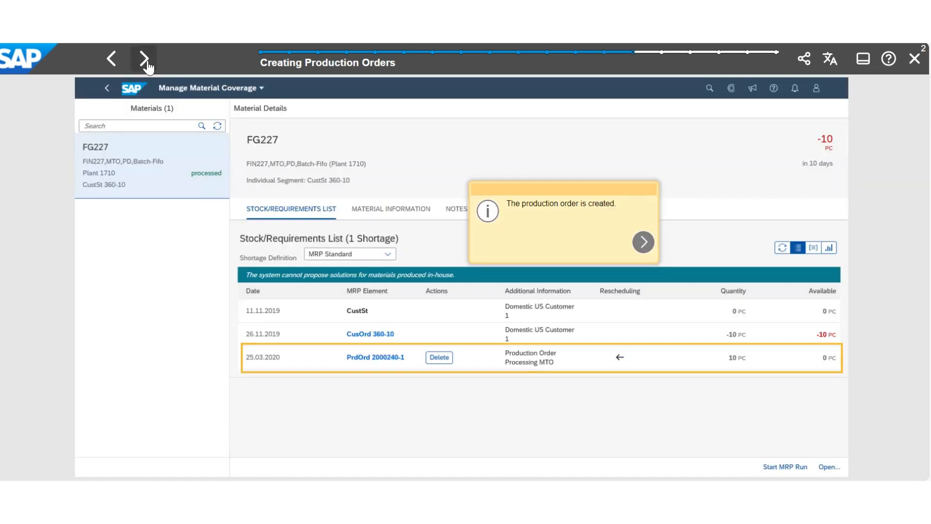
# Step: Advance through viewing the new production order's details and closing them
pyautogui.click(147, 63)
pyautogui.click(148, 63)
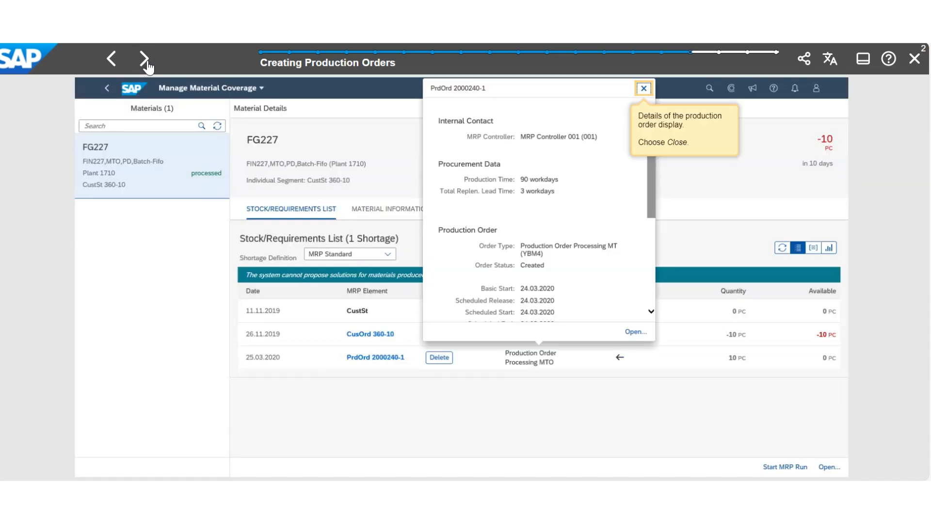
pyautogui.click(148, 63)
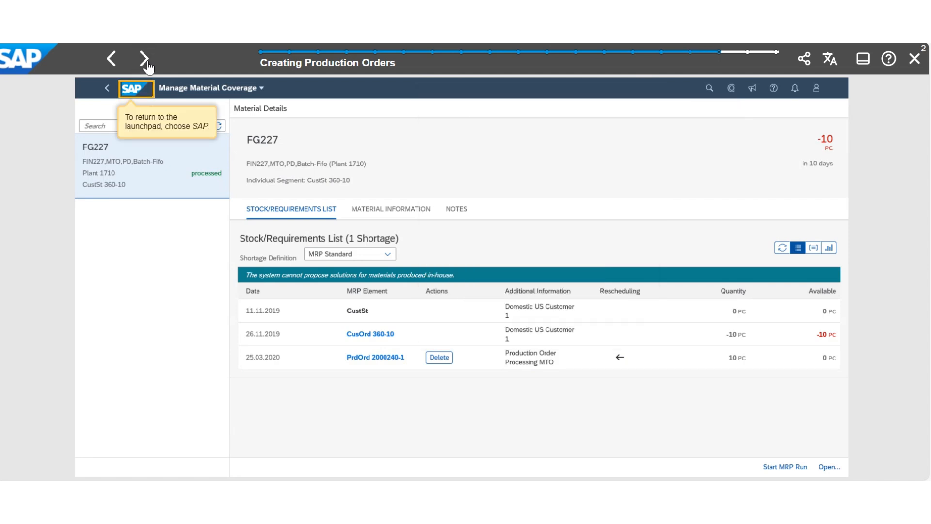
# Step: Advance back to the launchpad, then finish and close the Creating Production Orders tutorial
pyautogui.click(147, 64)
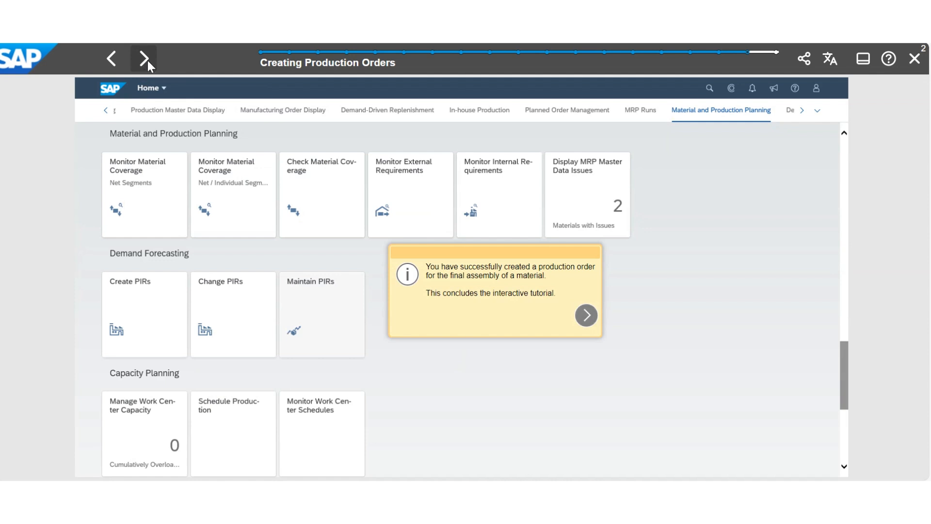
pyautogui.click(147, 60)
pyautogui.click(914, 59)
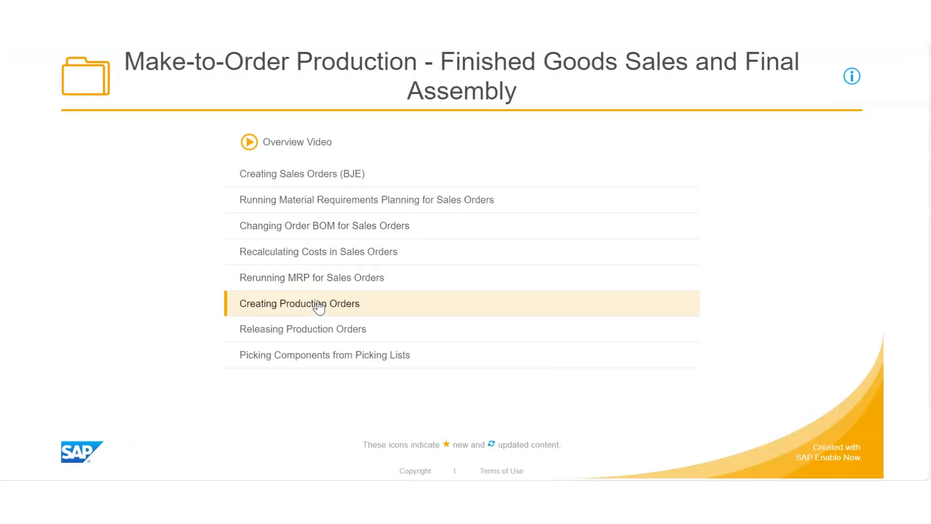
# Step: Open the Releasing Production Orders tutorial and advance into the Manage Production Orders app
pyautogui.click(312, 329)
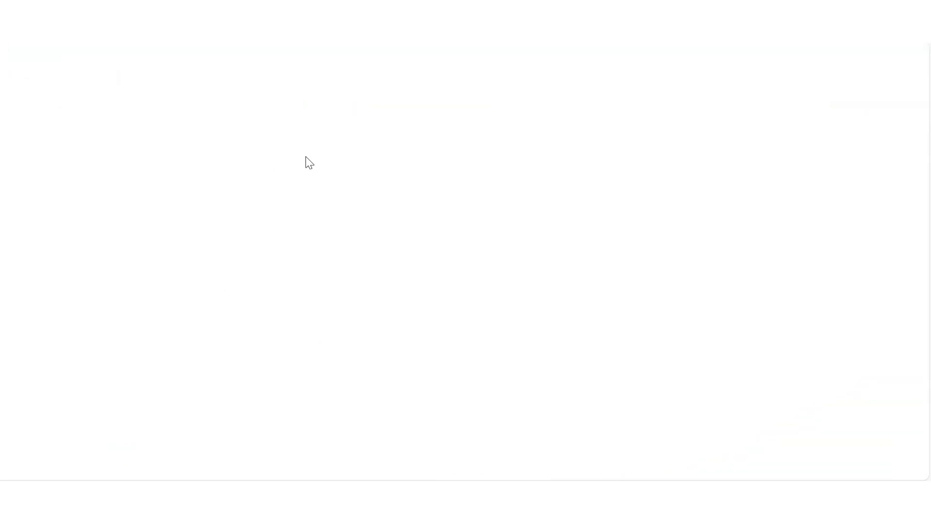
pyautogui.click(147, 60)
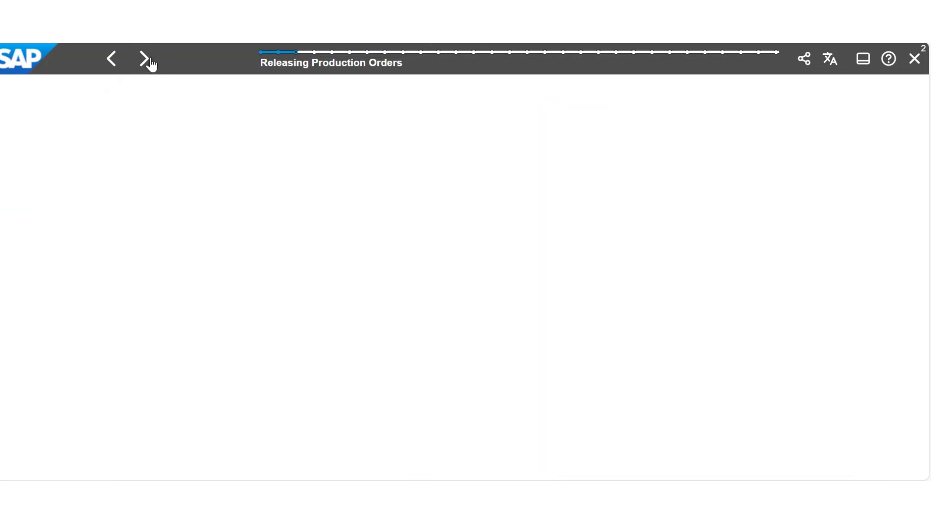
pyautogui.click(150, 60)
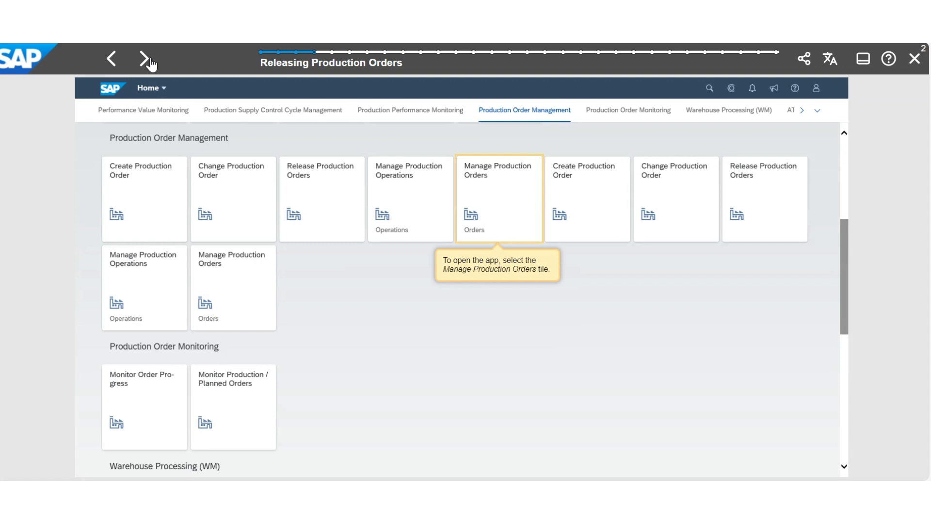
pyautogui.click(150, 59)
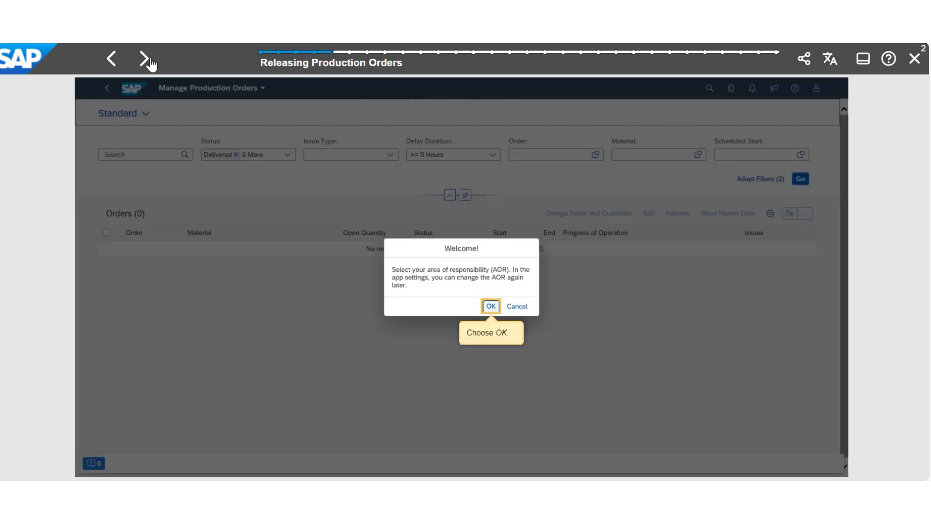
# Step: Advance through setting the Production Supervisor area of responsibility to Plant 1 US (1710), MTO w/o VC - Val. (YB4)
pyautogui.click(150, 60)
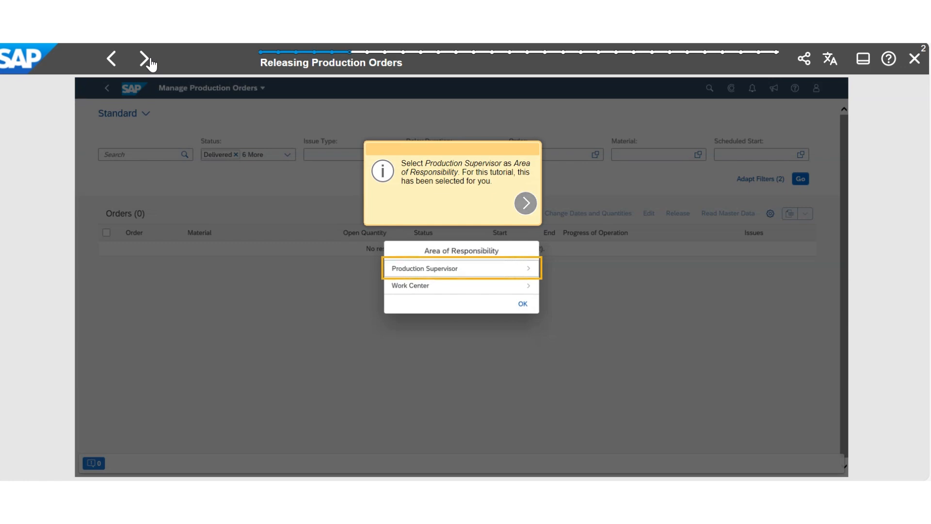
pyautogui.click(150, 61)
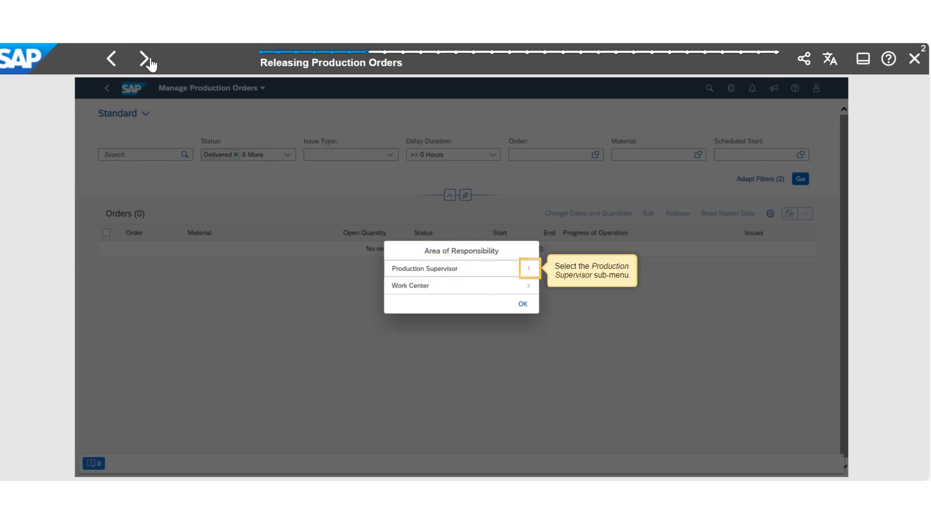
pyautogui.click(150, 60)
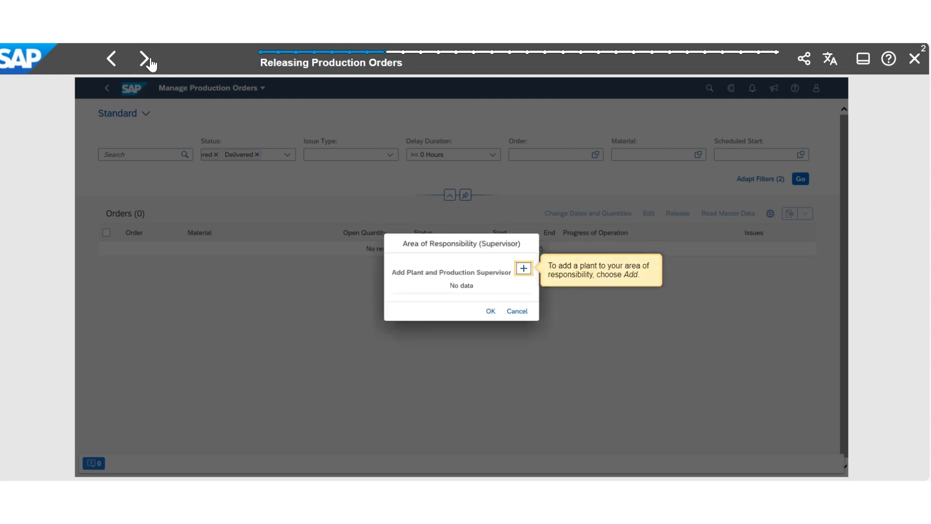
pyautogui.click(150, 60)
pyautogui.click(150, 60)
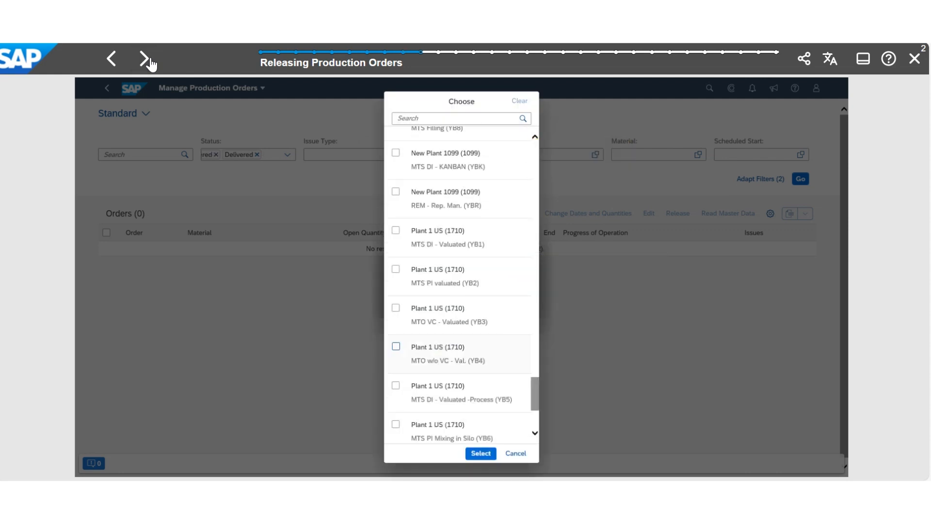
pyautogui.click(149, 60)
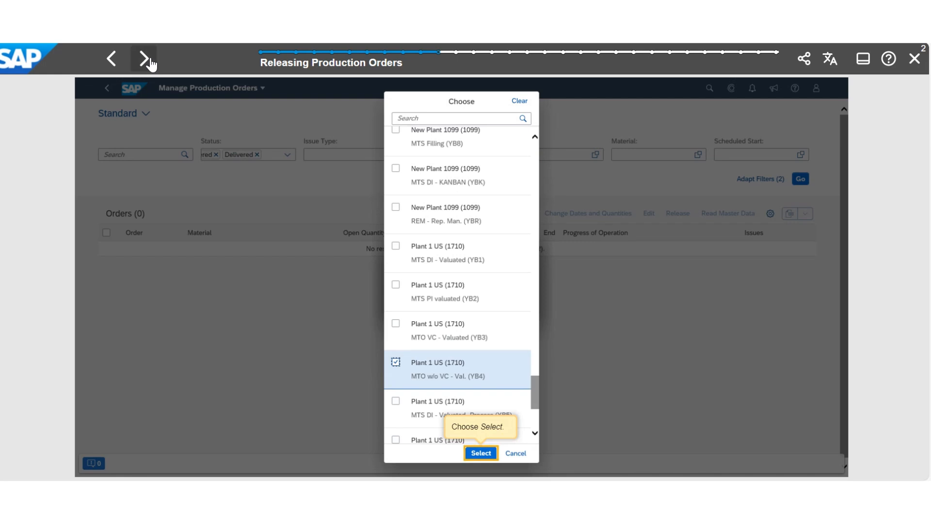
pyautogui.click(149, 60)
pyautogui.click(149, 60)
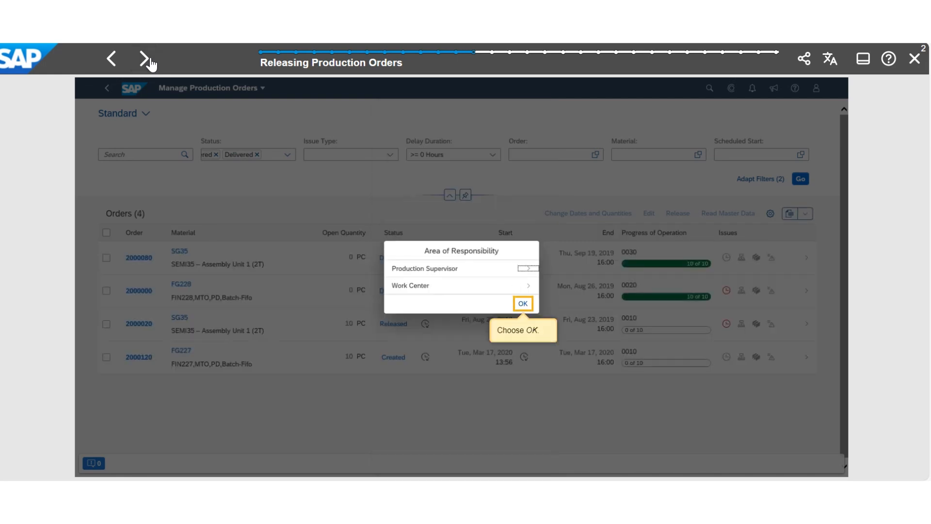
pyautogui.click(149, 60)
# Step: Advance through confirming the area of responsibility and adding the Production Plant filter to the production orders filter bar
pyautogui.click(150, 60)
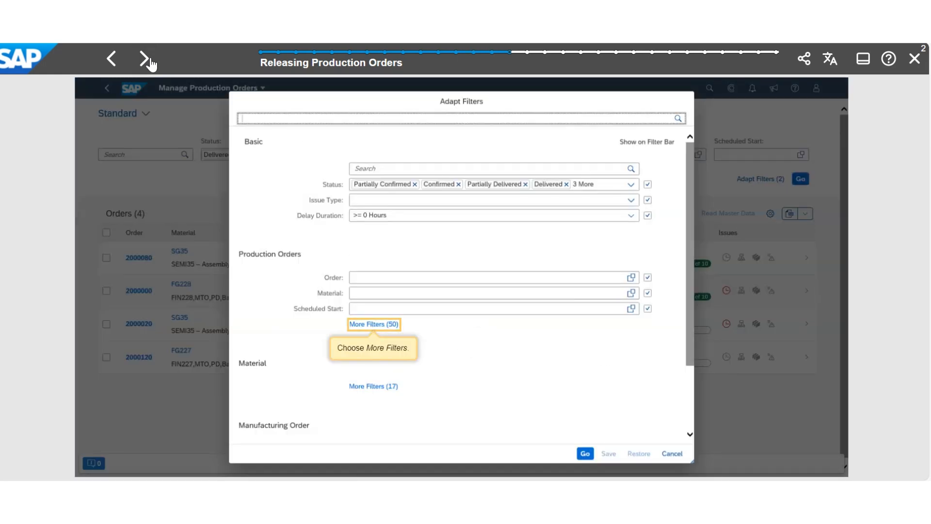
pyautogui.click(150, 60)
pyautogui.click(150, 60)
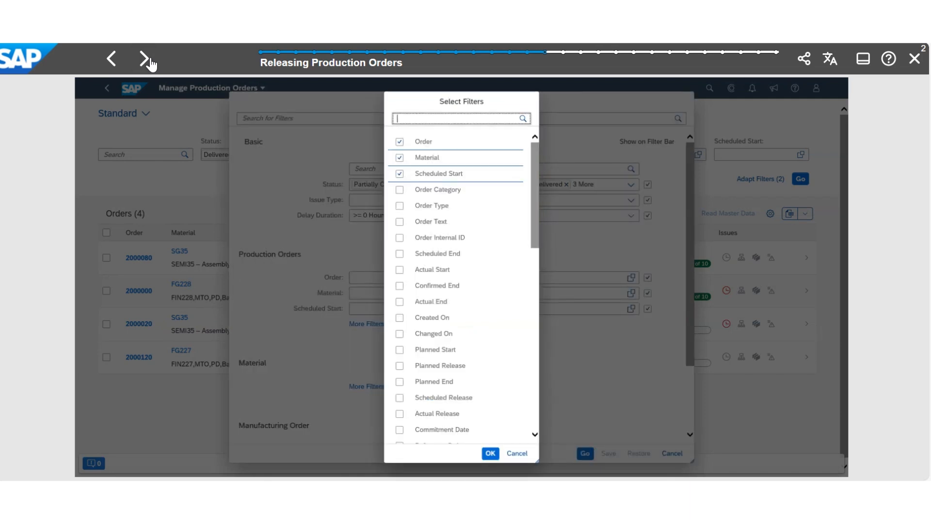
pyautogui.click(150, 60)
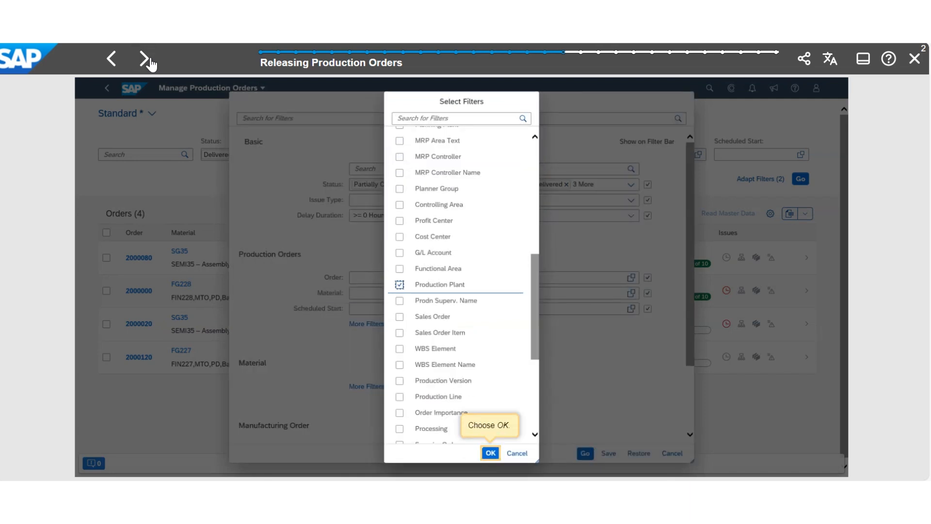
pyautogui.click(150, 60)
pyautogui.click(150, 60)
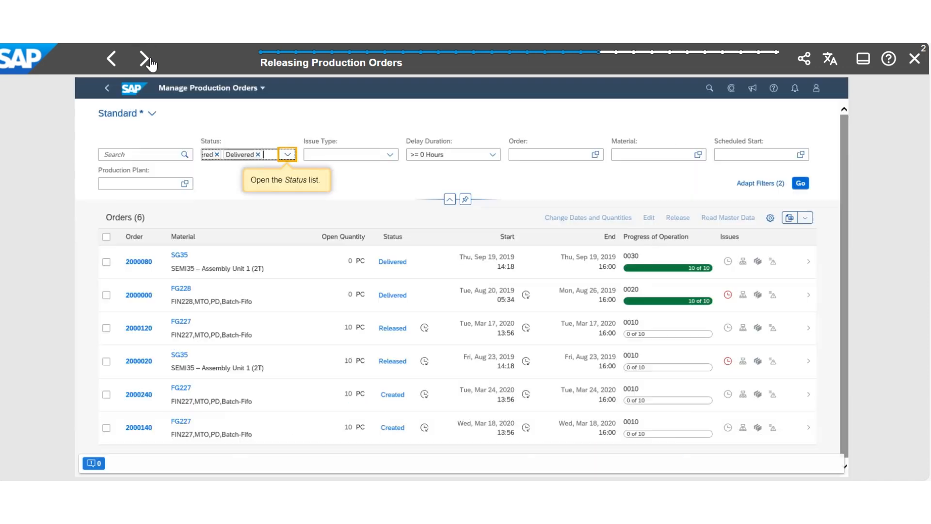
# Step: Advance through filtering by status Created, material FG227 and production plant 1710, and selecting the first listed production order
pyautogui.click(150, 60)
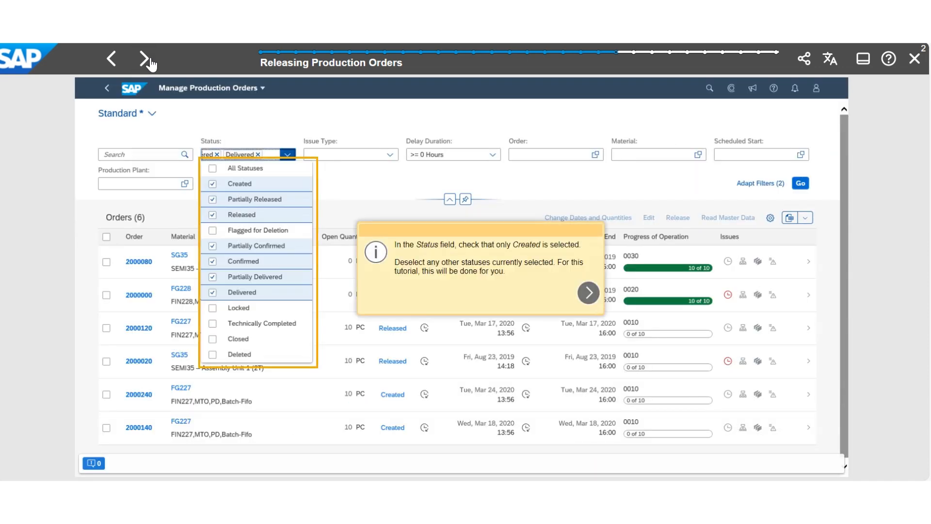
pyautogui.click(150, 60)
pyautogui.click(150, 61)
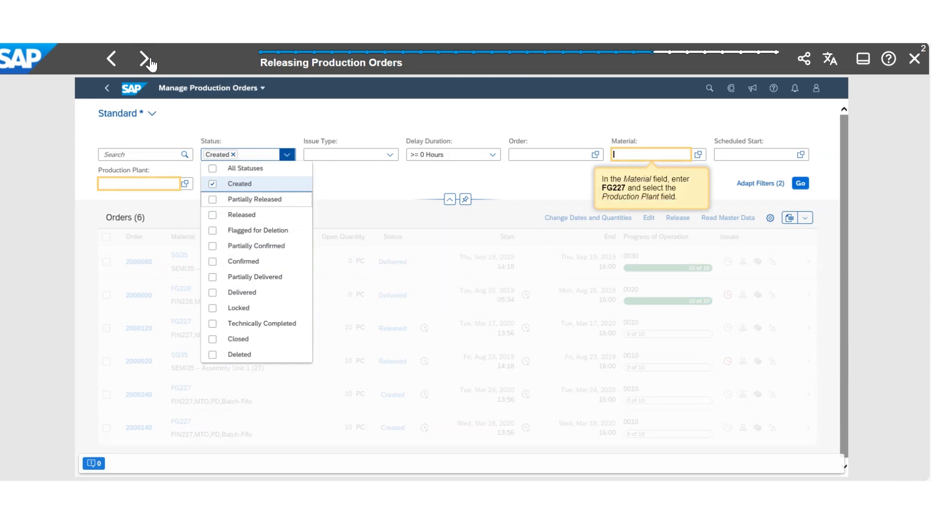
pyautogui.click(150, 60)
pyautogui.click(150, 60)
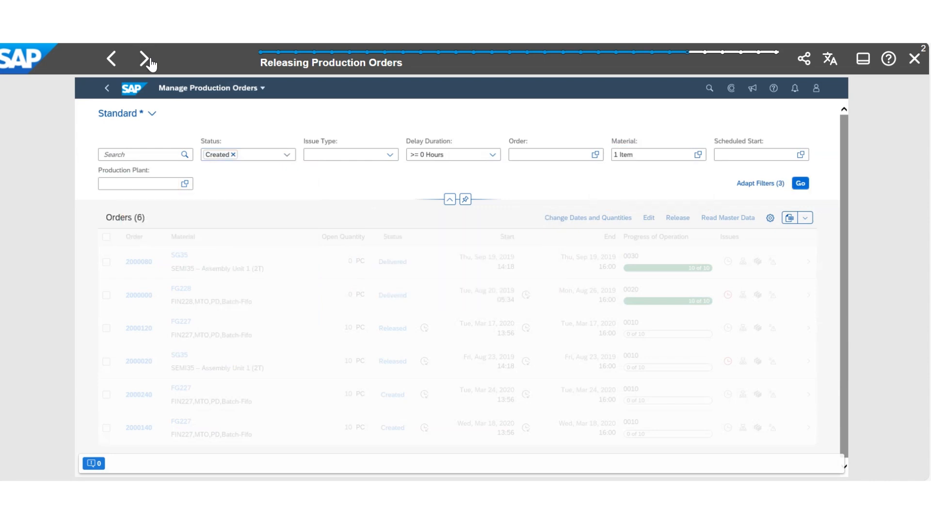
pyautogui.click(150, 60)
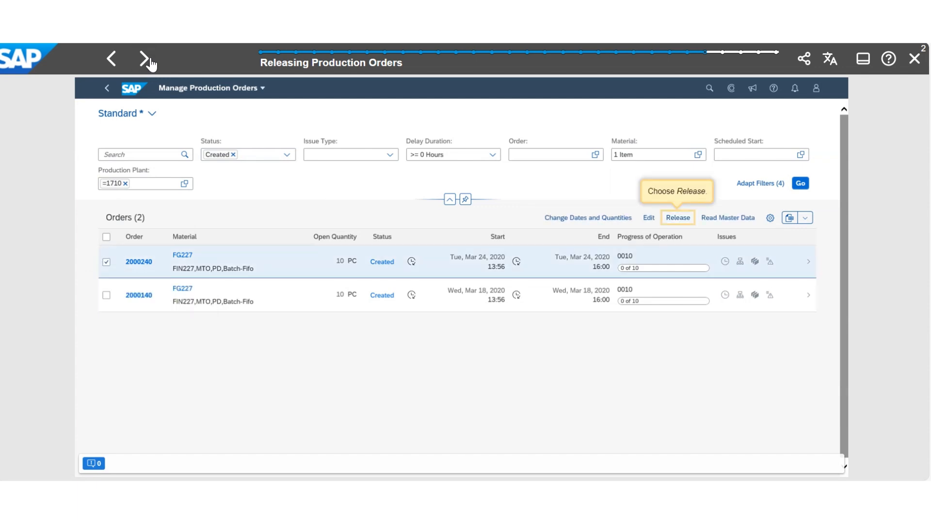
# Step: Advance through releasing the selected production order, then finish and close the Releasing Production Orders tutorial
pyautogui.click(150, 60)
pyautogui.click(150, 60)
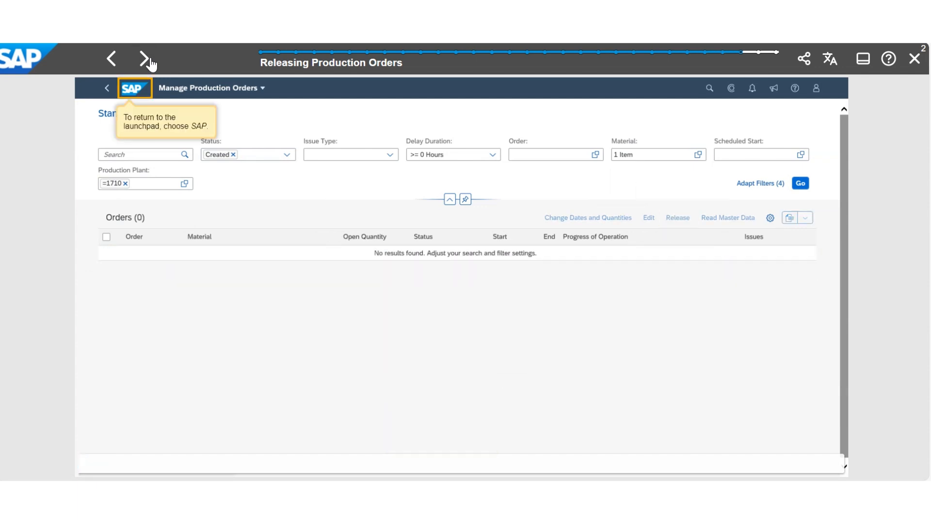
pyautogui.click(150, 60)
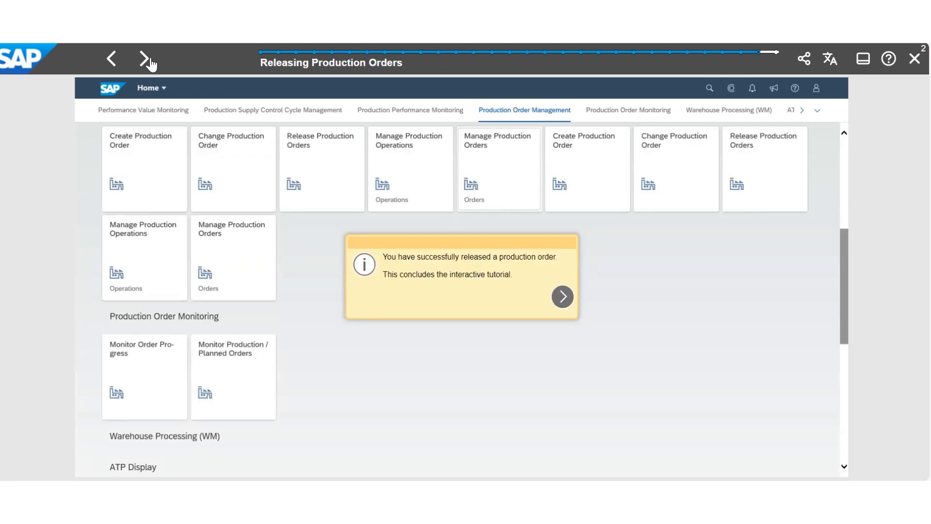
pyautogui.click(149, 60)
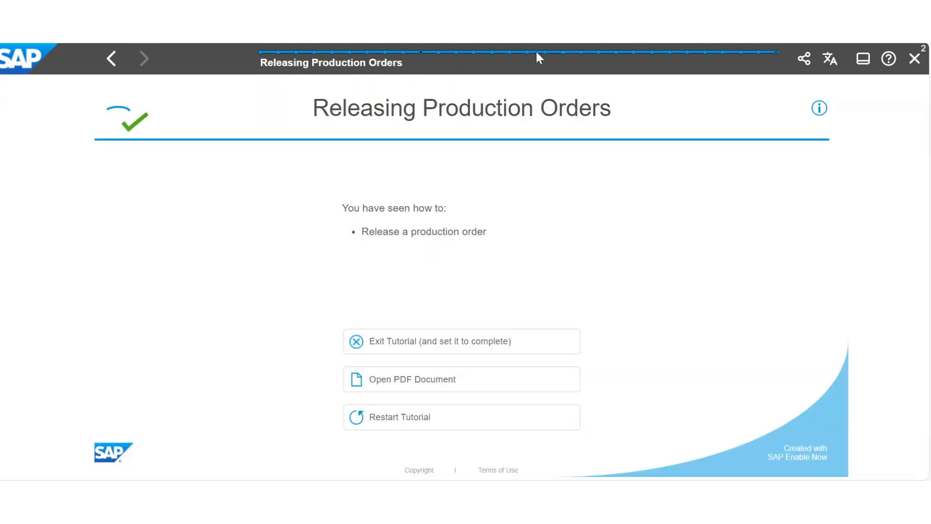
pyautogui.click(914, 71)
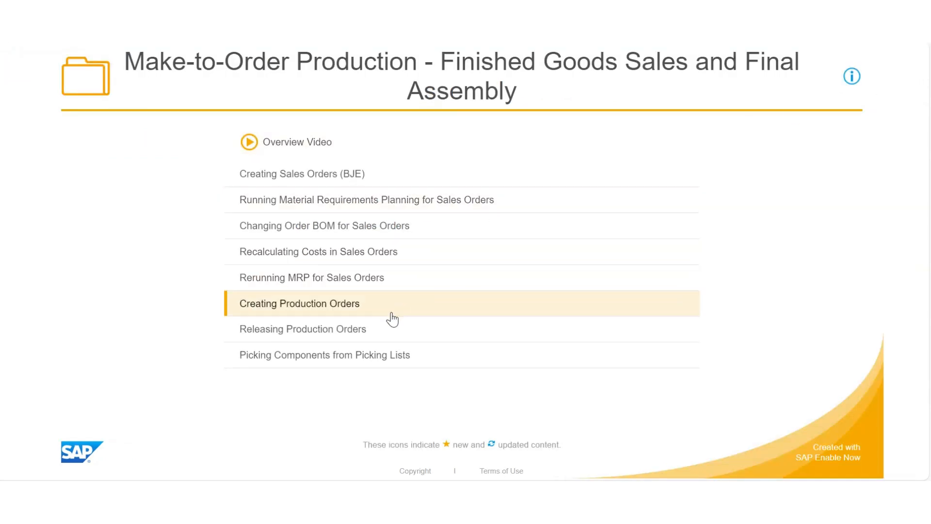
# Step: Open the Picking Components from Picking Lists tutorial and advance through executing the picking list selection with profile 000002
pyautogui.click(363, 351)
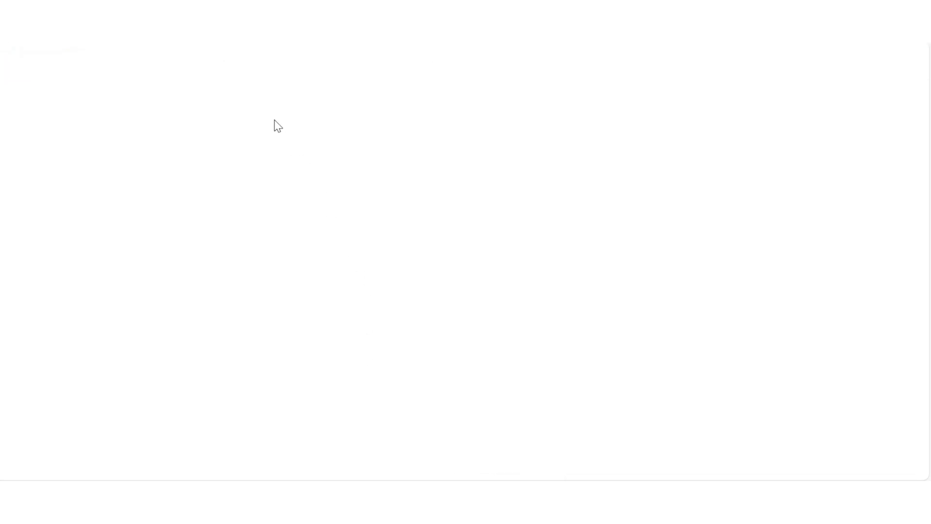
pyautogui.click(148, 61)
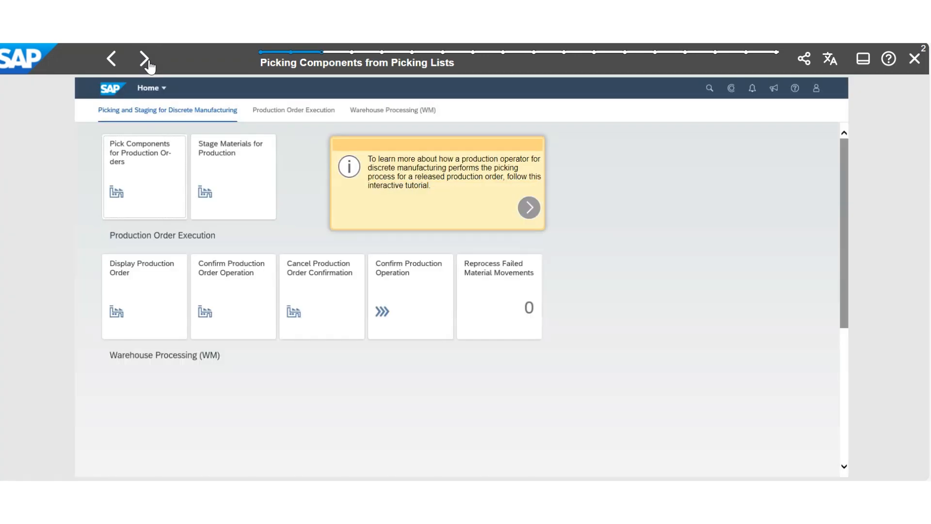
pyautogui.click(150, 62)
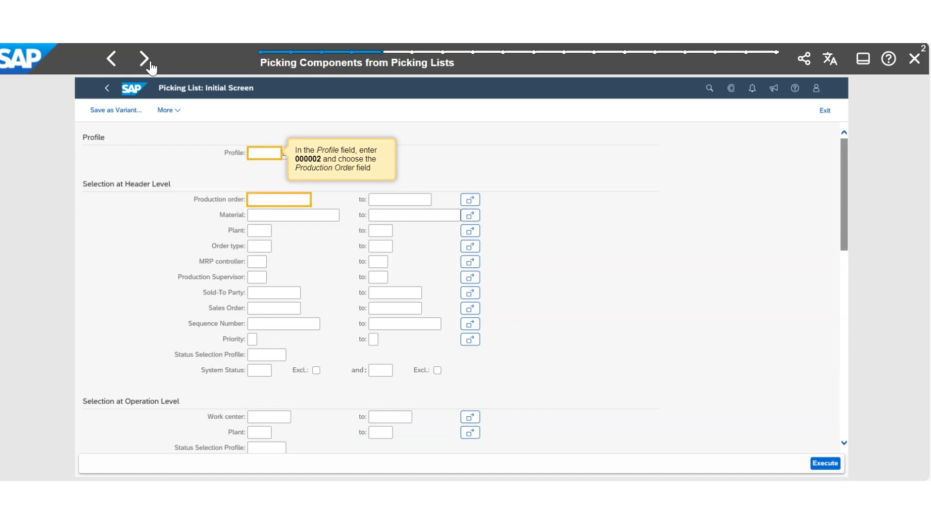
pyautogui.click(150, 63)
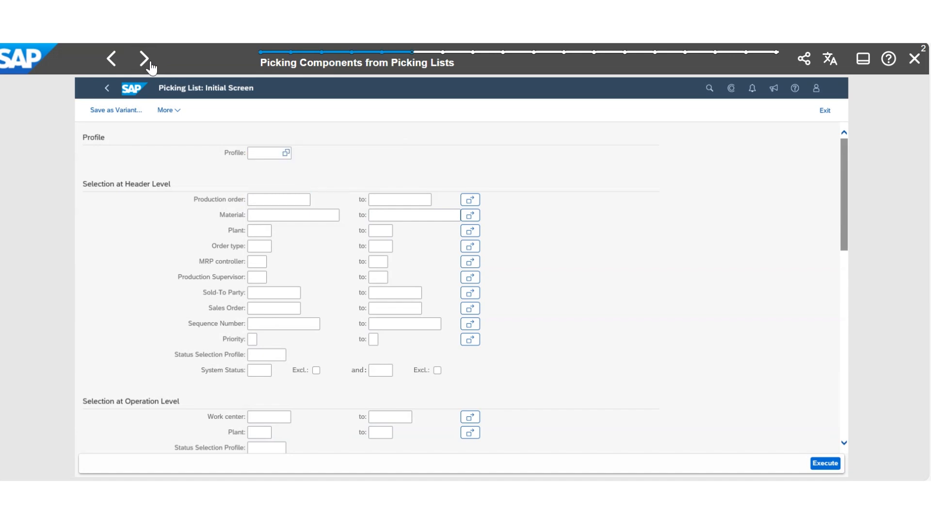
pyautogui.click(149, 63)
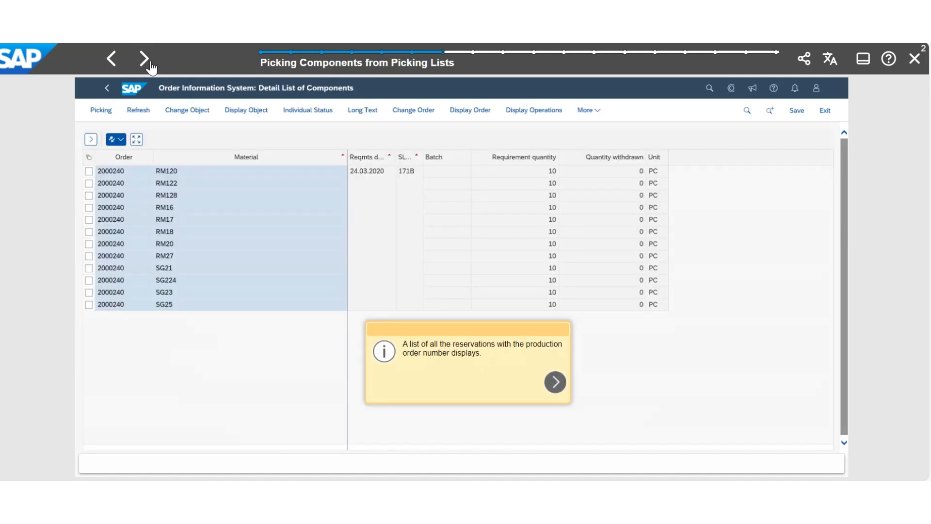
# Step: Advance through selecting all component reservations and creating a picking list from them
pyautogui.click(149, 63)
pyautogui.click(150, 62)
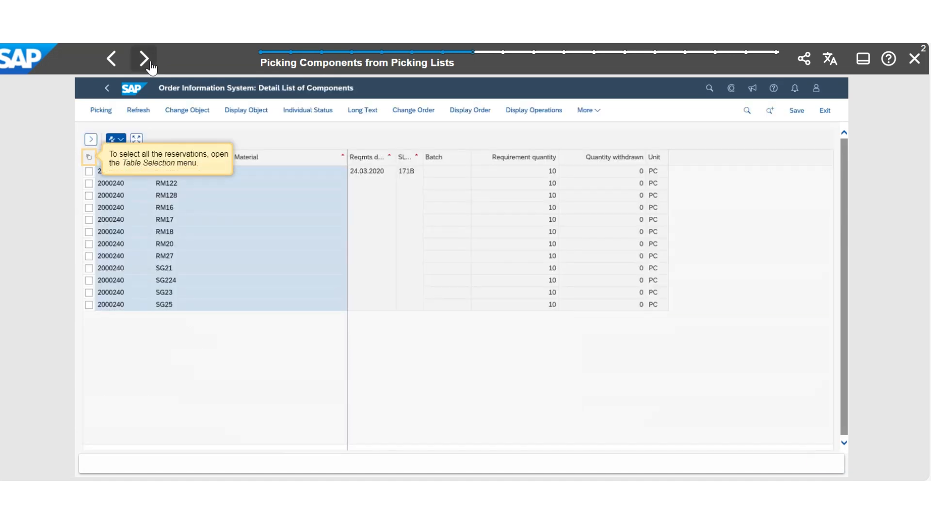
pyautogui.click(150, 62)
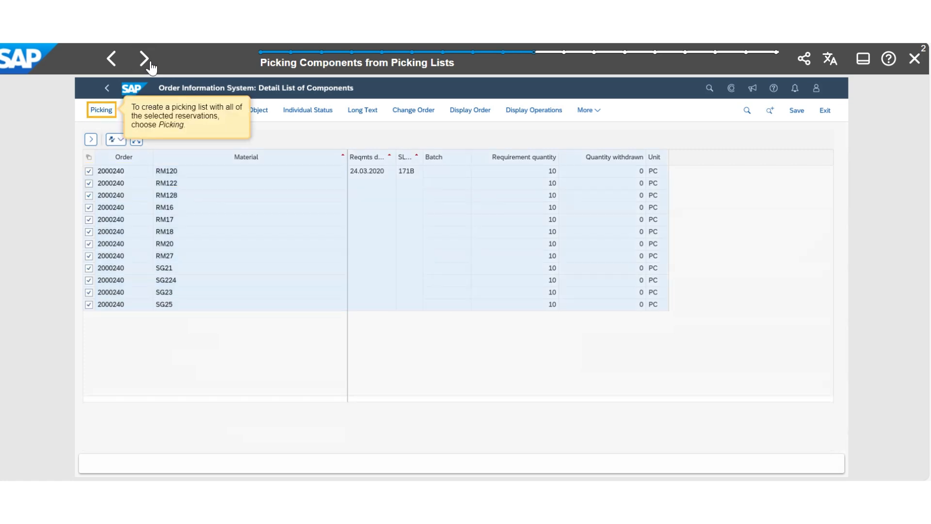
pyautogui.click(150, 62)
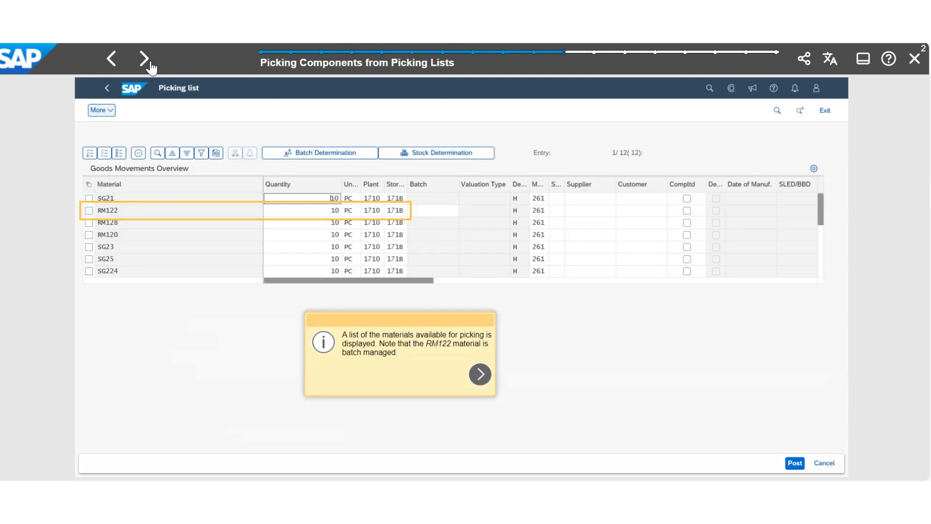
# Step: Advance through running Batch Determination for the batch-managed material RM122 in the picking list
pyautogui.click(150, 62)
pyautogui.click(150, 63)
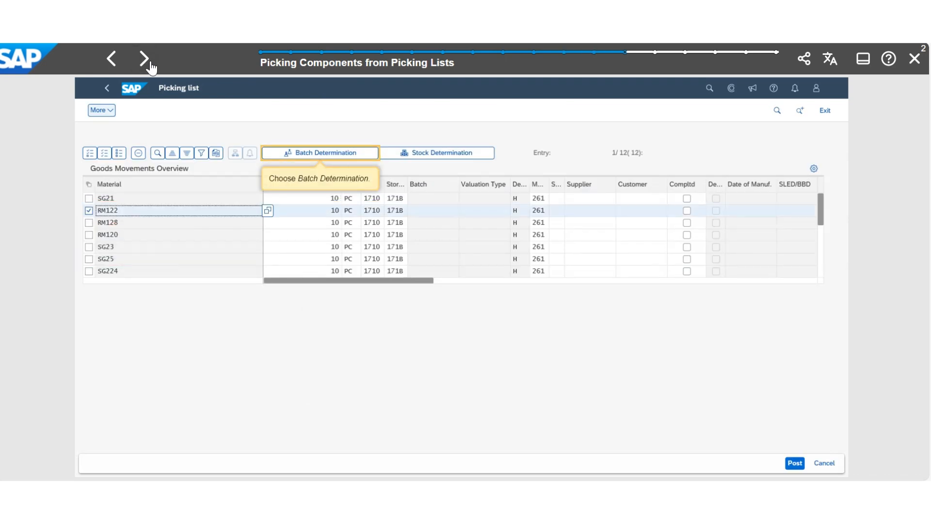
pyautogui.click(150, 63)
pyautogui.click(150, 62)
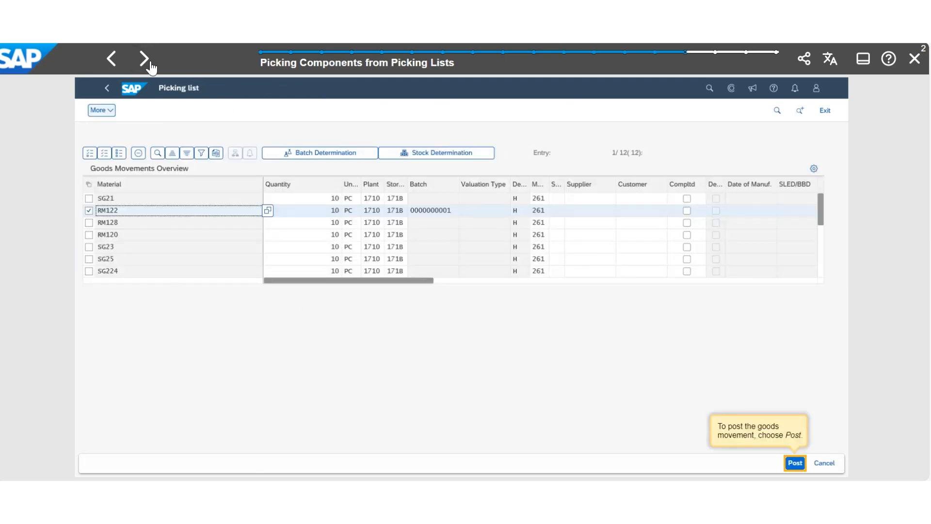
# Step: Advance through posting the goods movement, then finish and close the Picking Components from Picking Lists tutorial
pyautogui.click(150, 62)
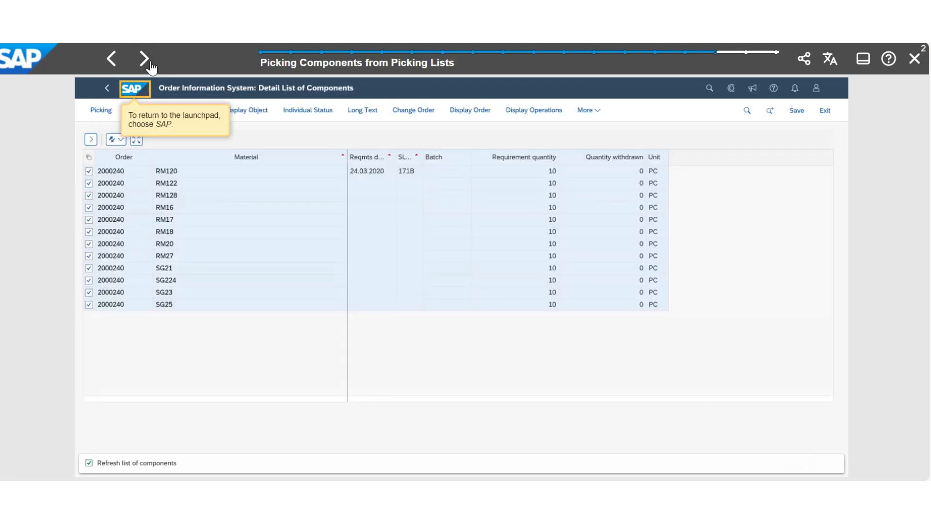
pyautogui.click(150, 63)
pyautogui.click(149, 63)
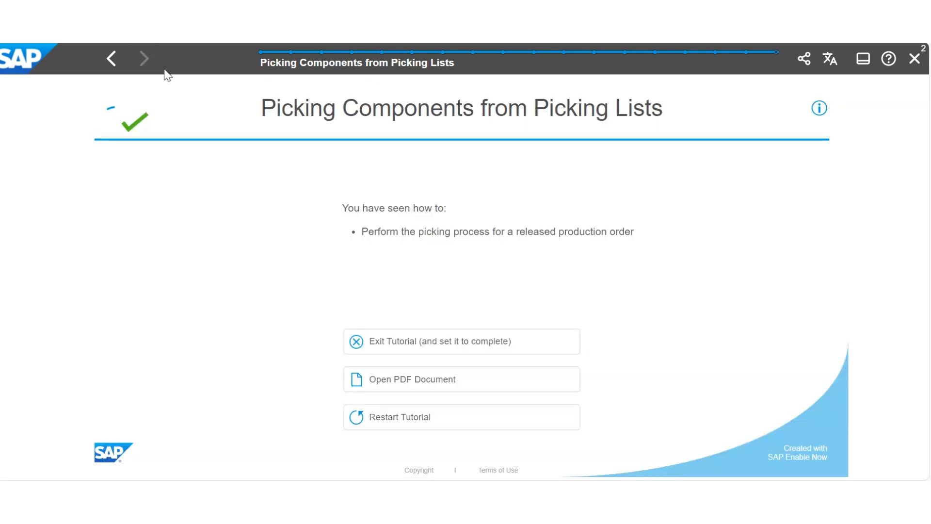
pyautogui.click(913, 59)
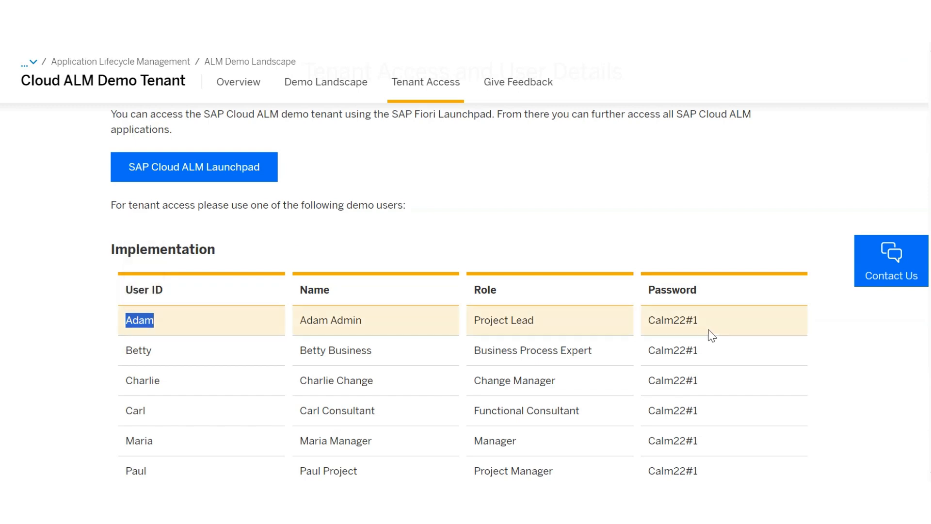
# Step: Select the Project Lead demo user's password and open the Processes app from the Implementation area of the SAP Cloud ALM Launchpad
pyautogui.moveTo(701, 321); pyautogui.dragTo(641, 322)
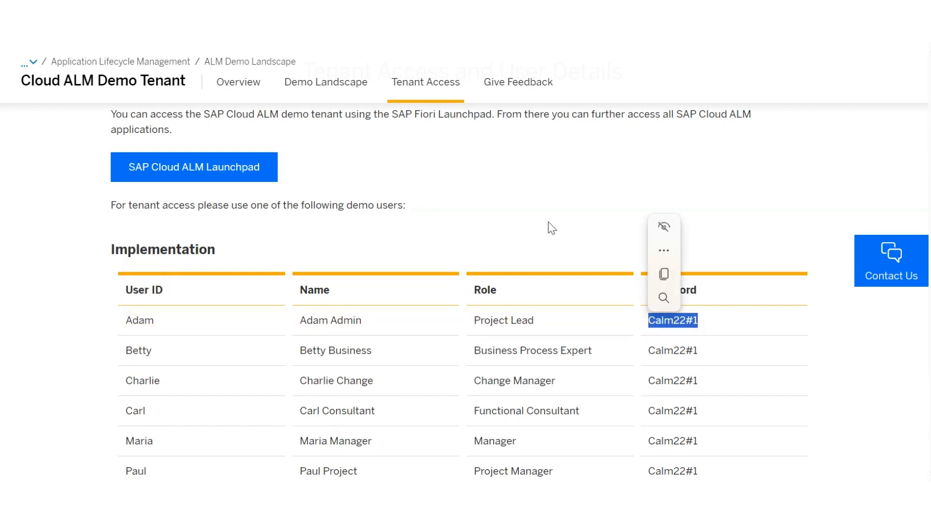
pyautogui.click(246, 177)
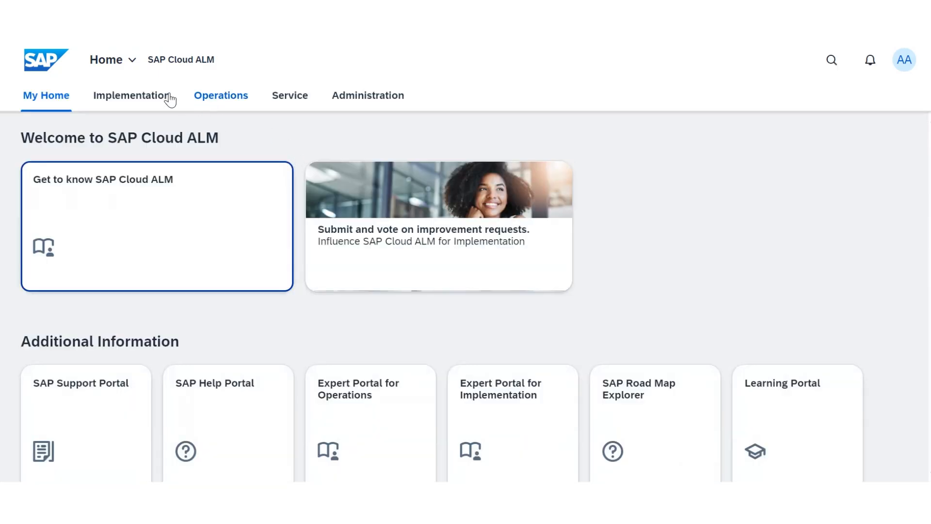
pyautogui.click(165, 95)
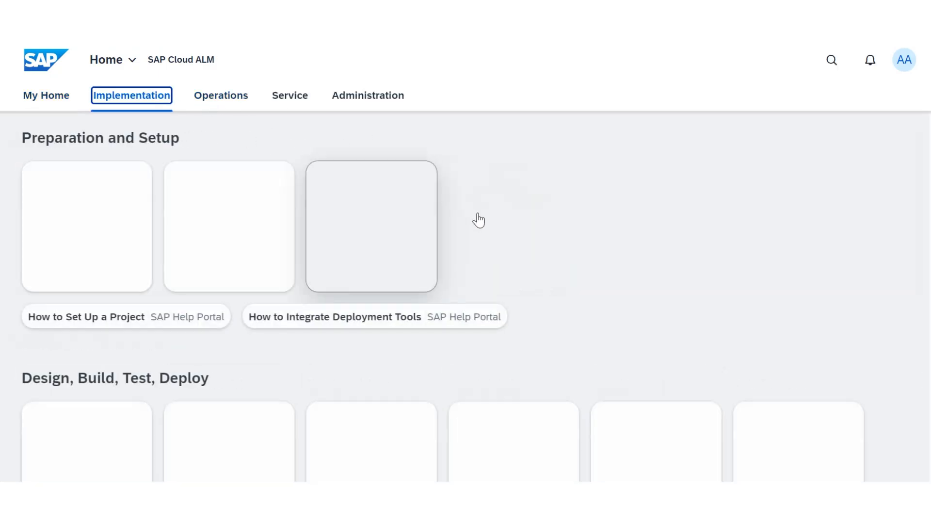
pyautogui.scroll(-2, 529, 247)
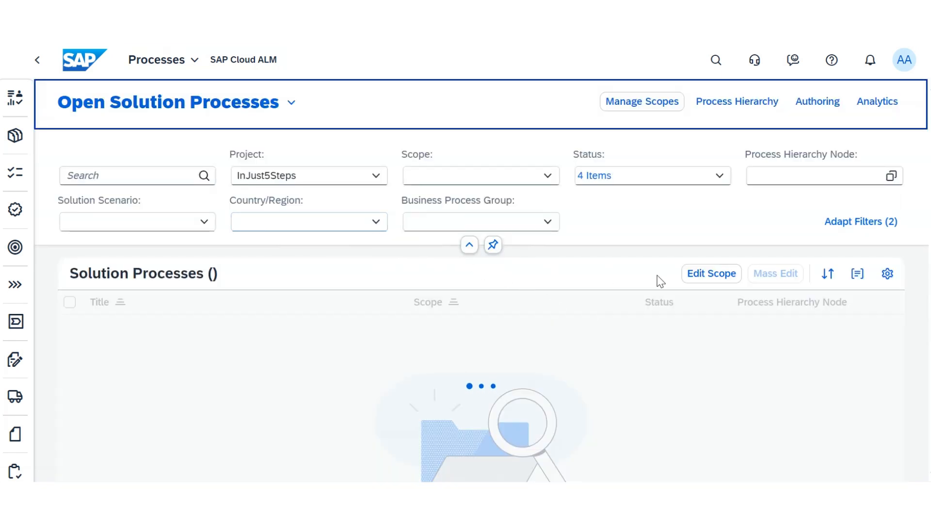
# Step: Start editing the scope and filter solution processes by BJE and the scenario SAP Best Practices for SAP S/4HANA Cloud, private edition
pyautogui.click(696, 273)
pyautogui.click(116, 174)
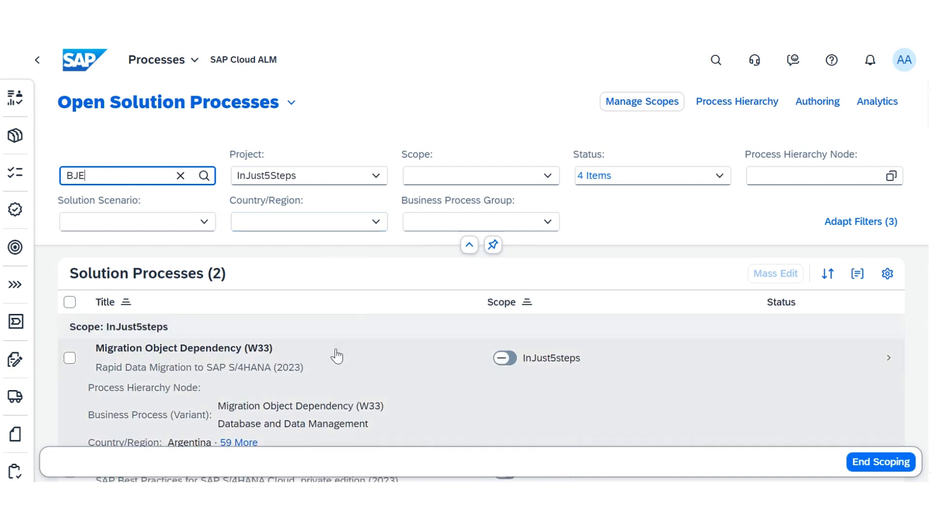
pyautogui.click(203, 223)
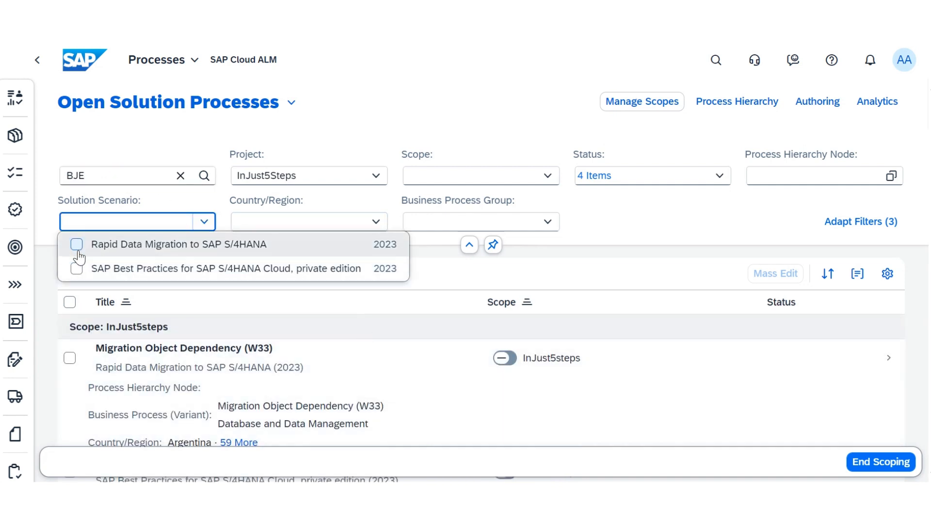
pyautogui.click(76, 268)
pyautogui.click(350, 137)
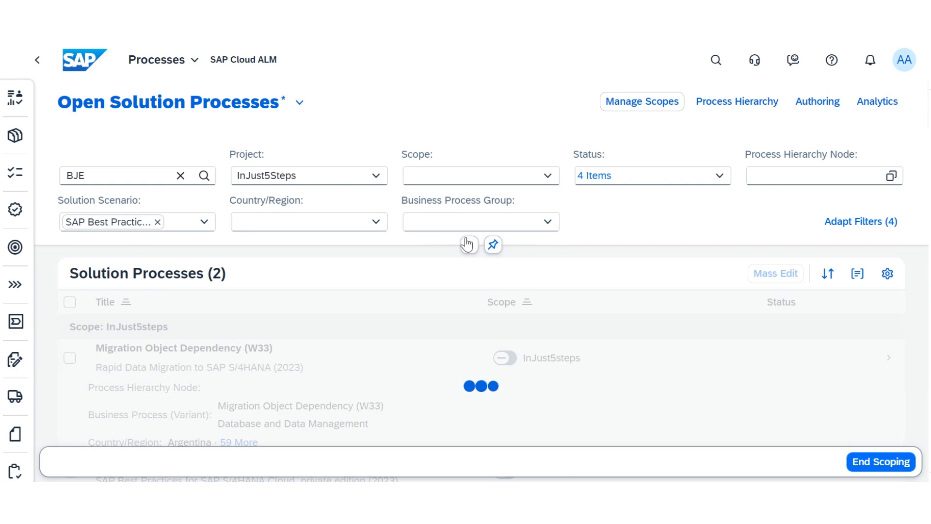
# Step: Open the Make-to-Order Production - Finished Goods Sales and Final Assembly (BJE) process and list its available detail sections
pyautogui.click(371, 368)
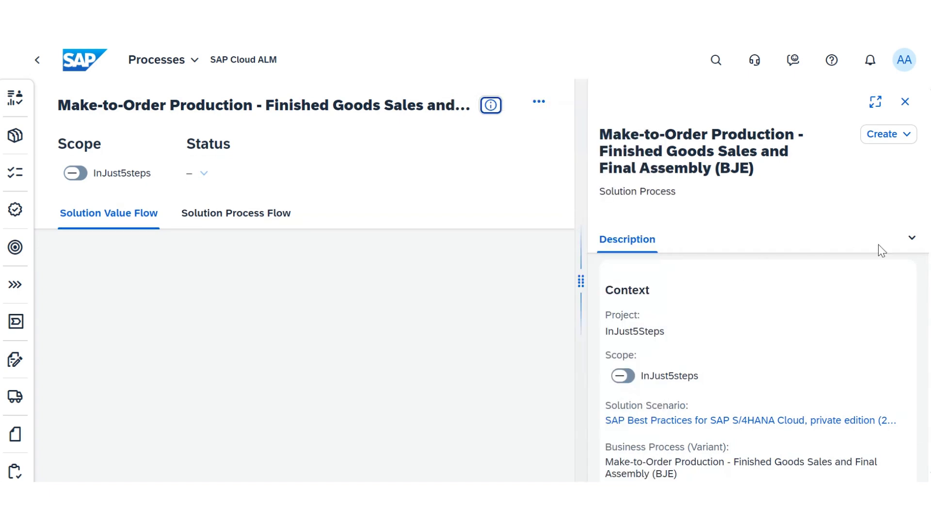
pyautogui.click(910, 240)
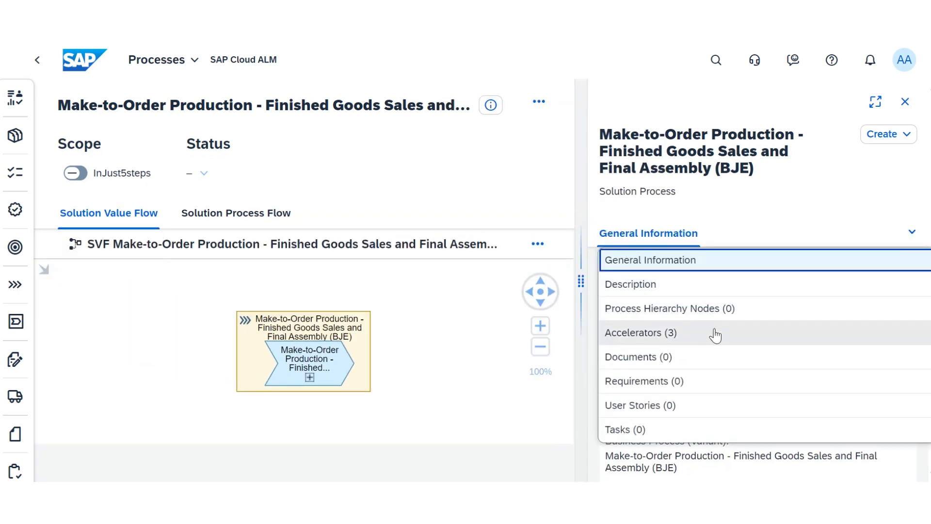